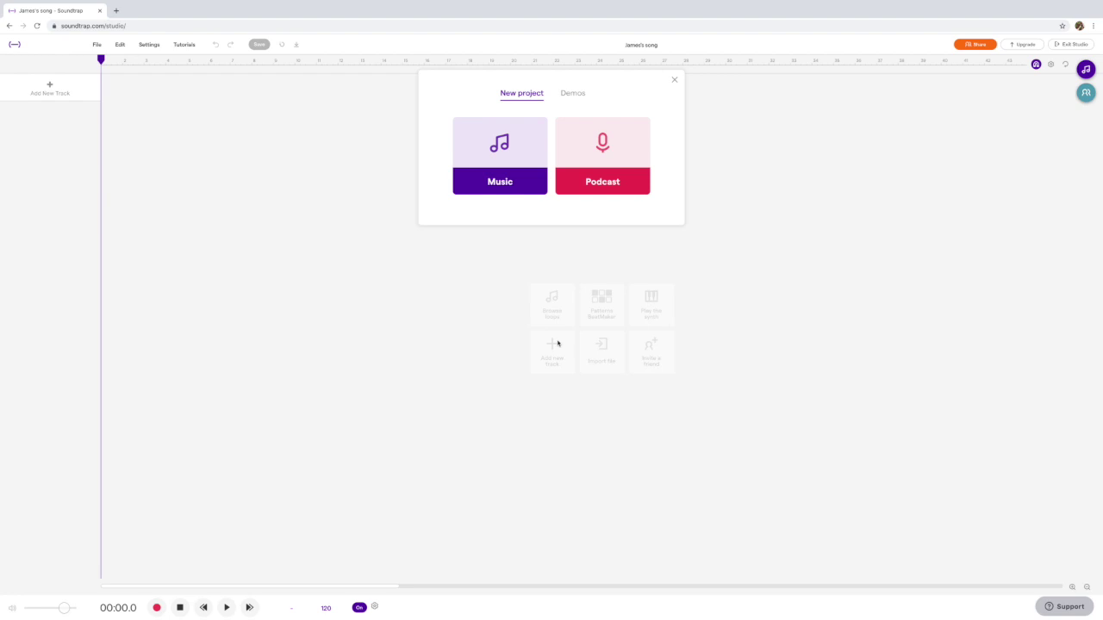
Start a blank Music project, which opens as 'Untitled song' in the studio
click(492, 183)
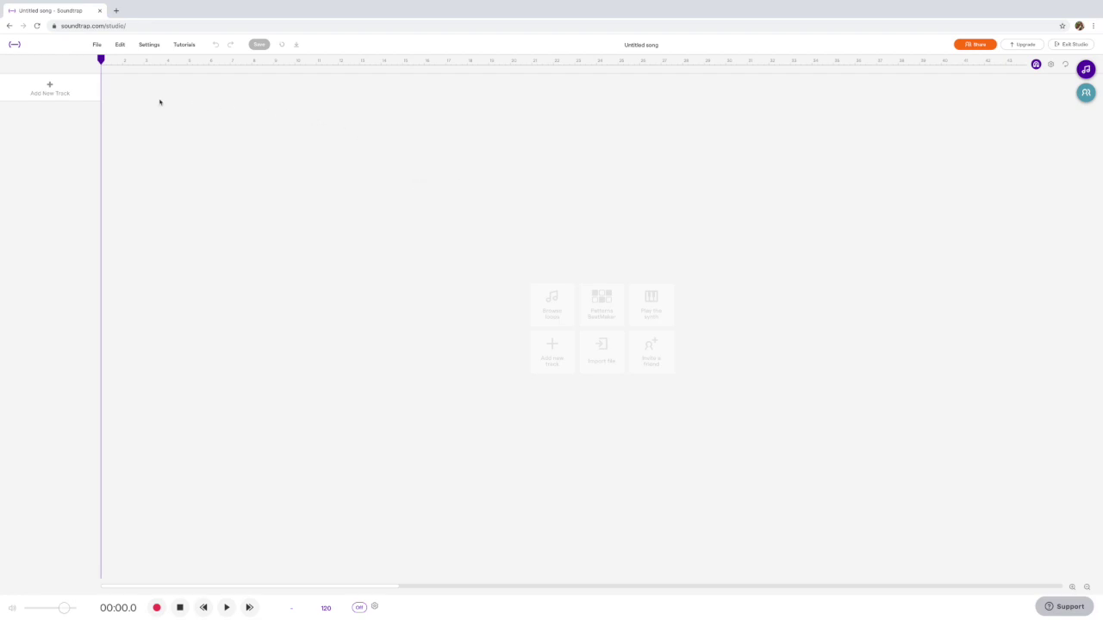
Add a Guitar & bass track using the Mountain Top Lead instrument
click(53, 90)
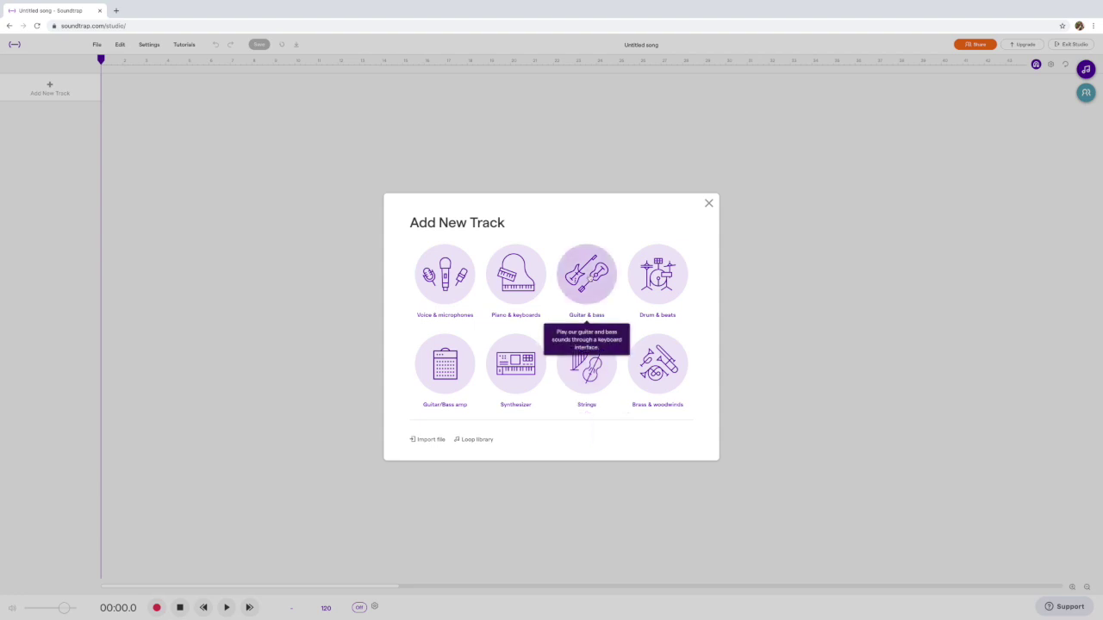
click(589, 277)
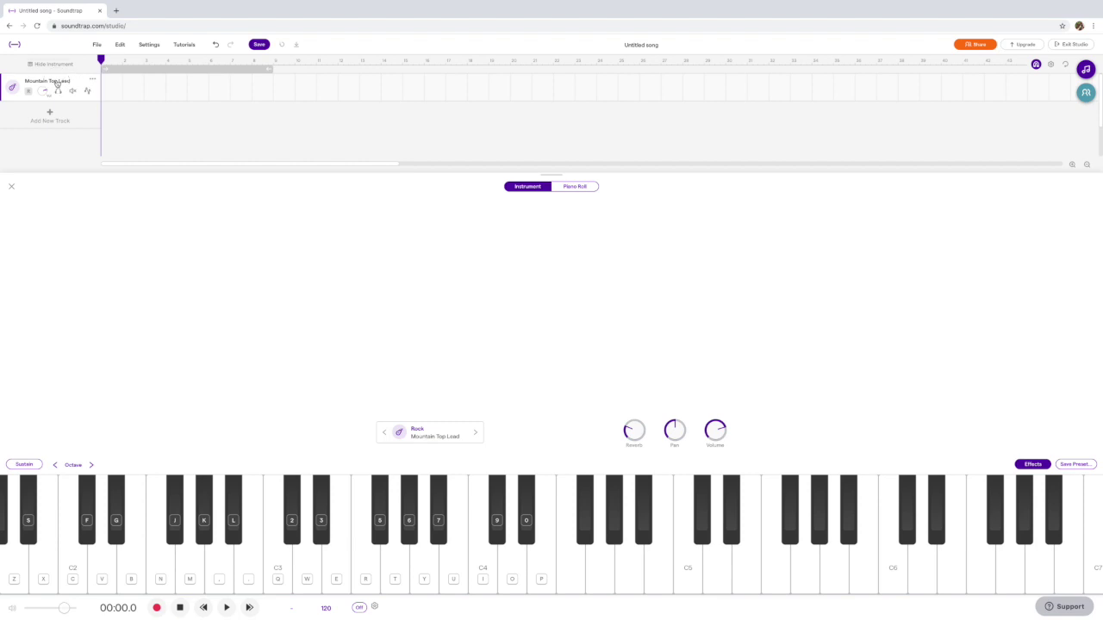
Step the preset through Acoustic Guitar to Acoustic Guitar Mute, auditioning notes on the keyboard
click(12, 88)
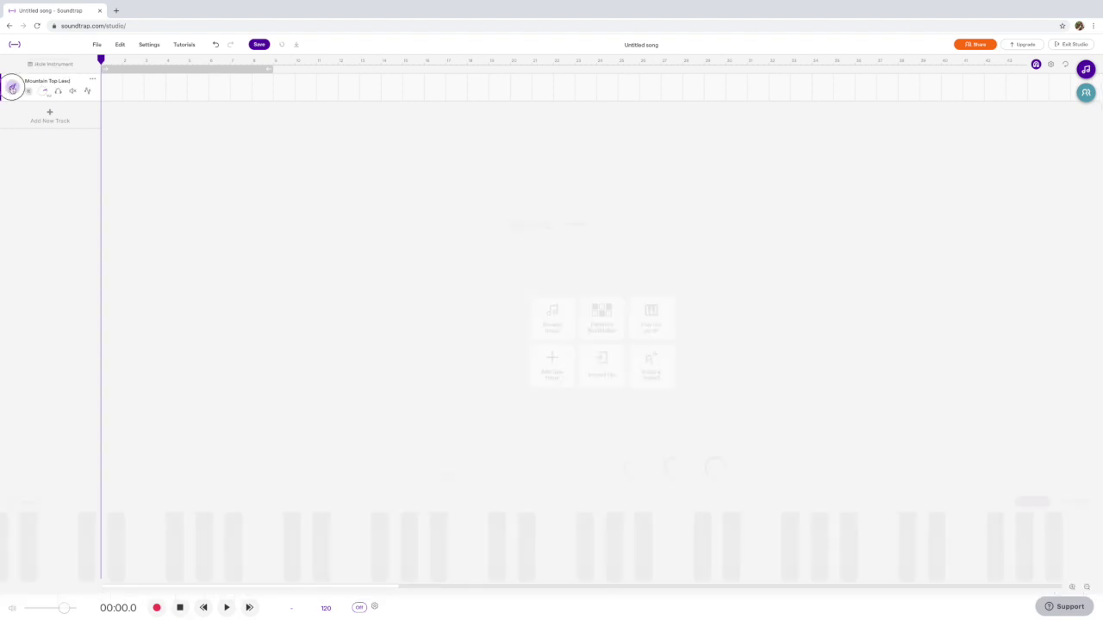
click(12, 88)
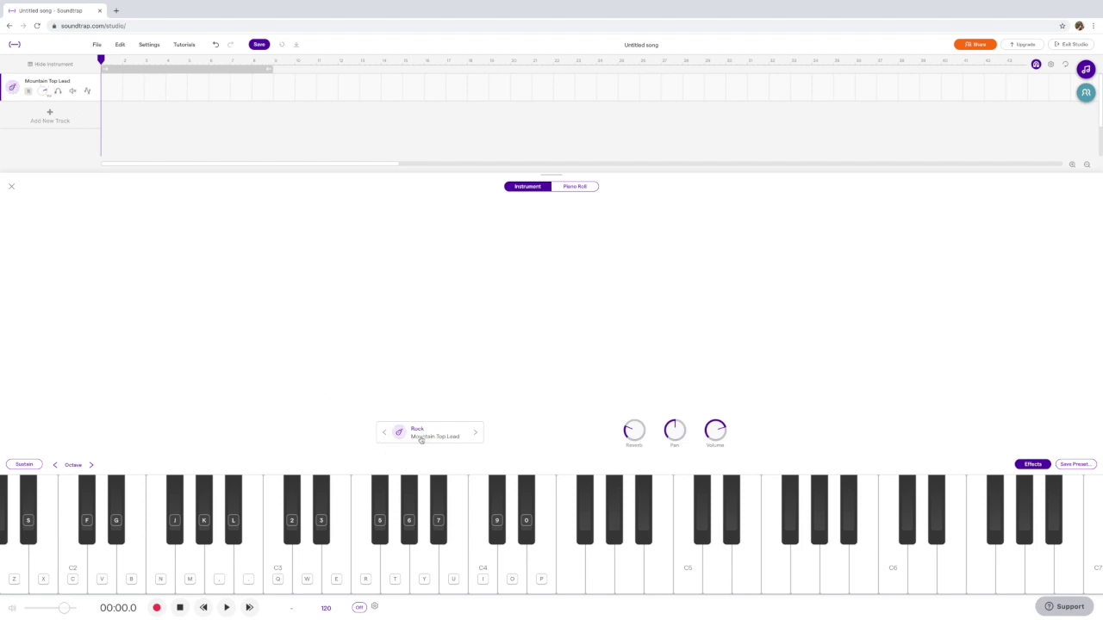
click(477, 436)
click(478, 435)
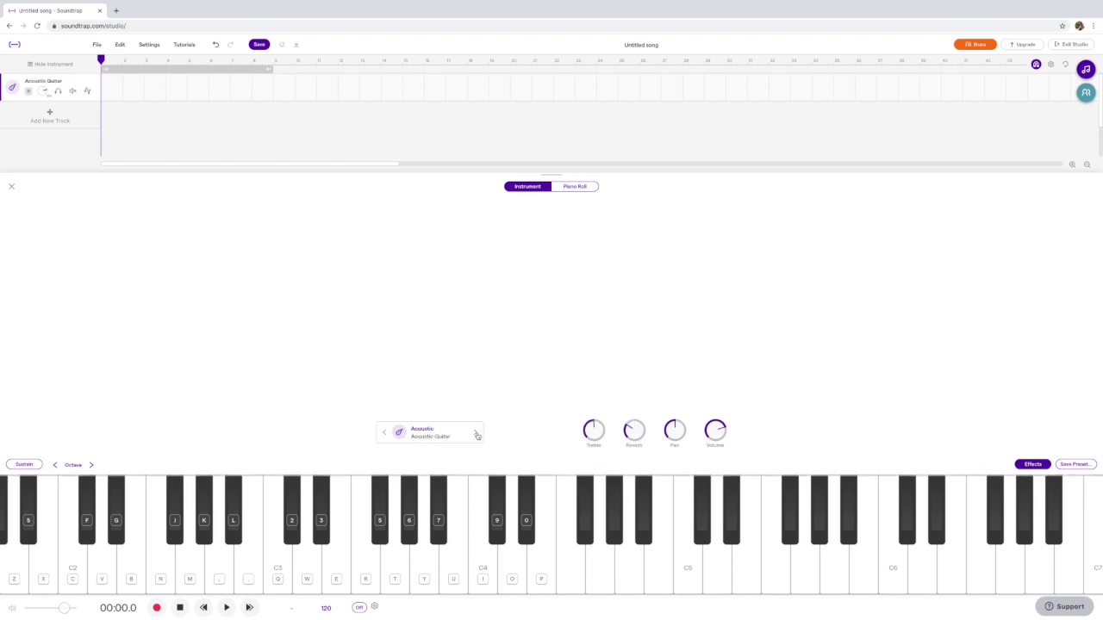
click(485, 564)
click(286, 565)
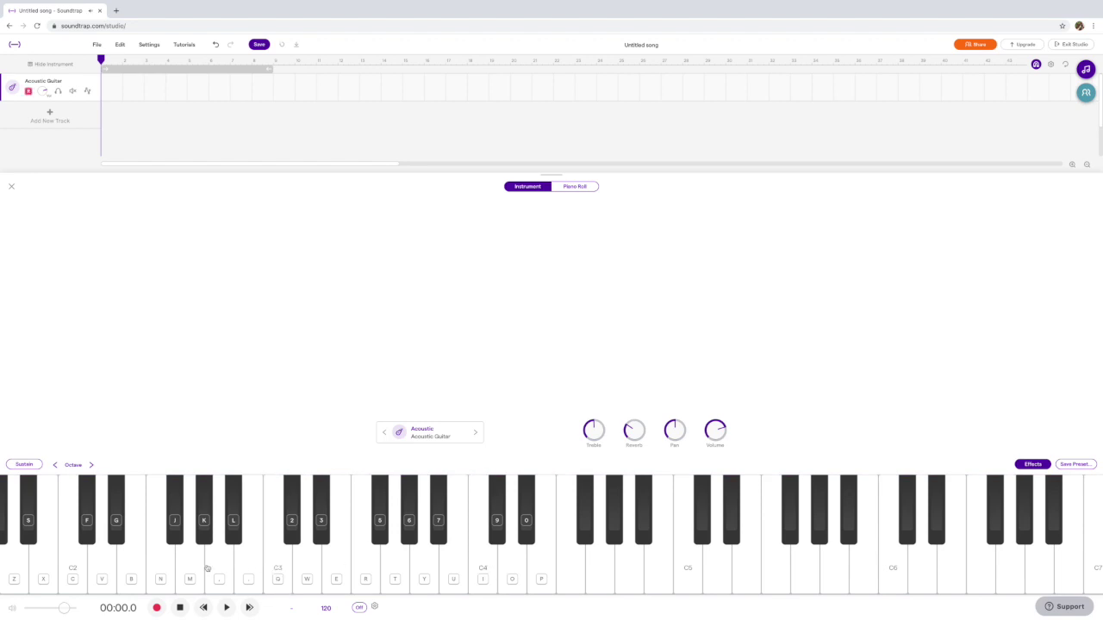
click(160, 564)
click(476, 435)
click(195, 565)
click(158, 569)
click(159, 568)
key(m)
key(b)
key(b)
key(m)
key(b)
key(m)
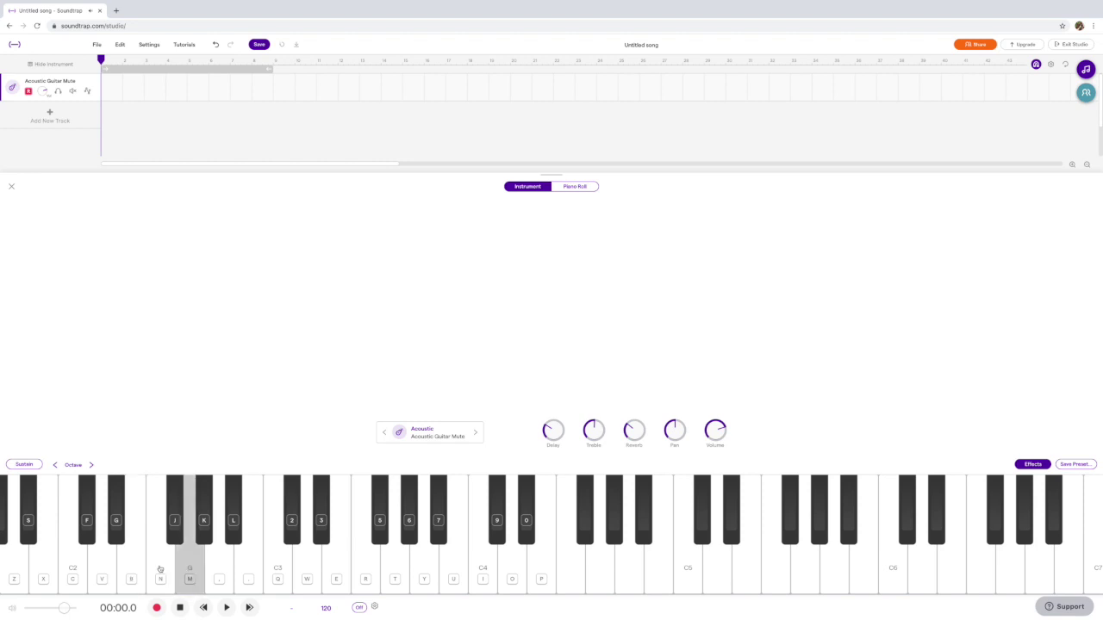
key(b)
key(m)
key(b)
key(m)
key(m)
key(b)
key(m)
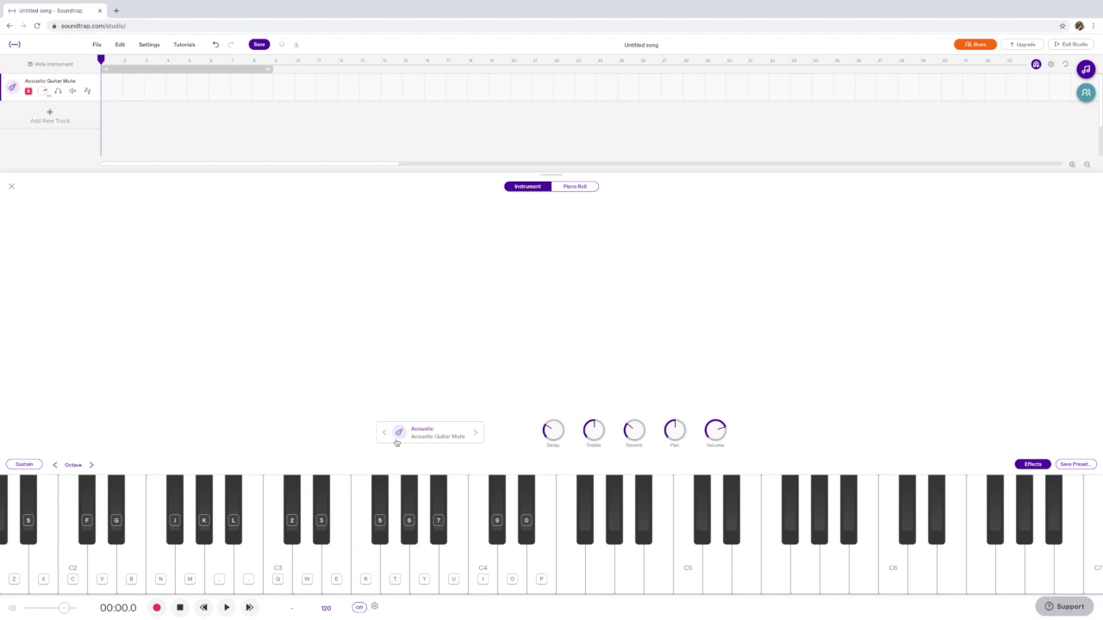
click(156, 609)
key(c)
key(b)
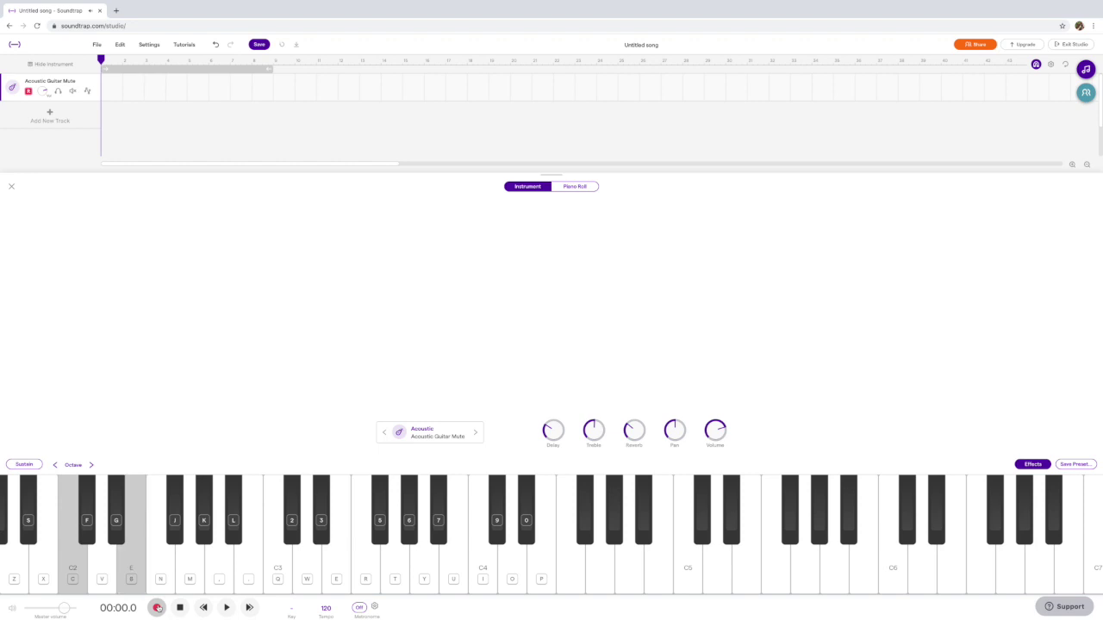
key(m)
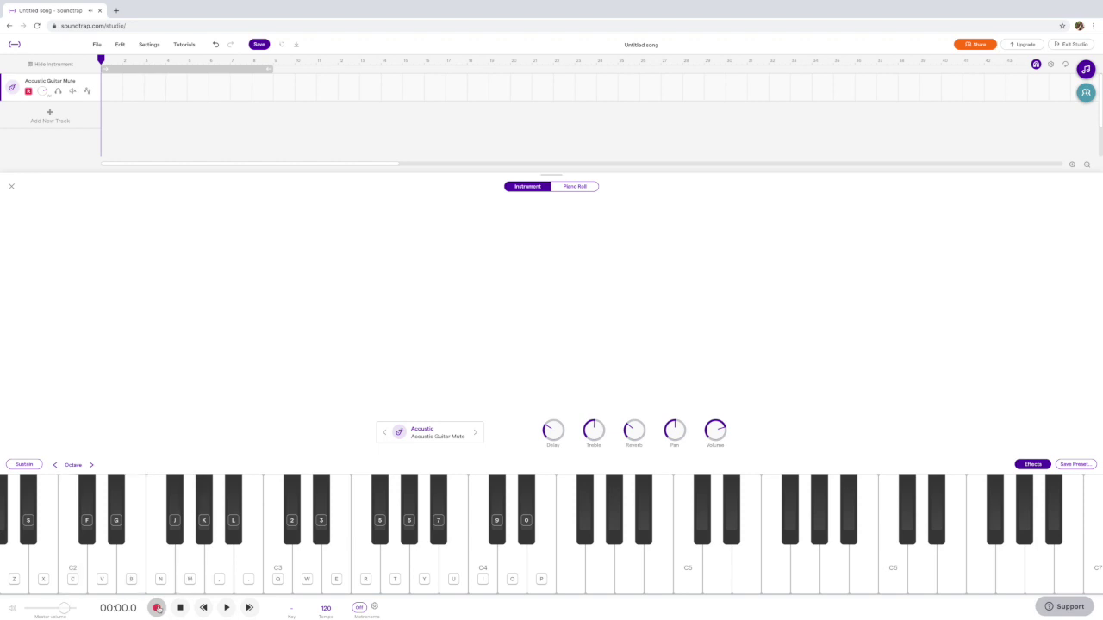
Record about four bars of muted-guitar chord rhythm played on the C, B and M keys
click(157, 608)
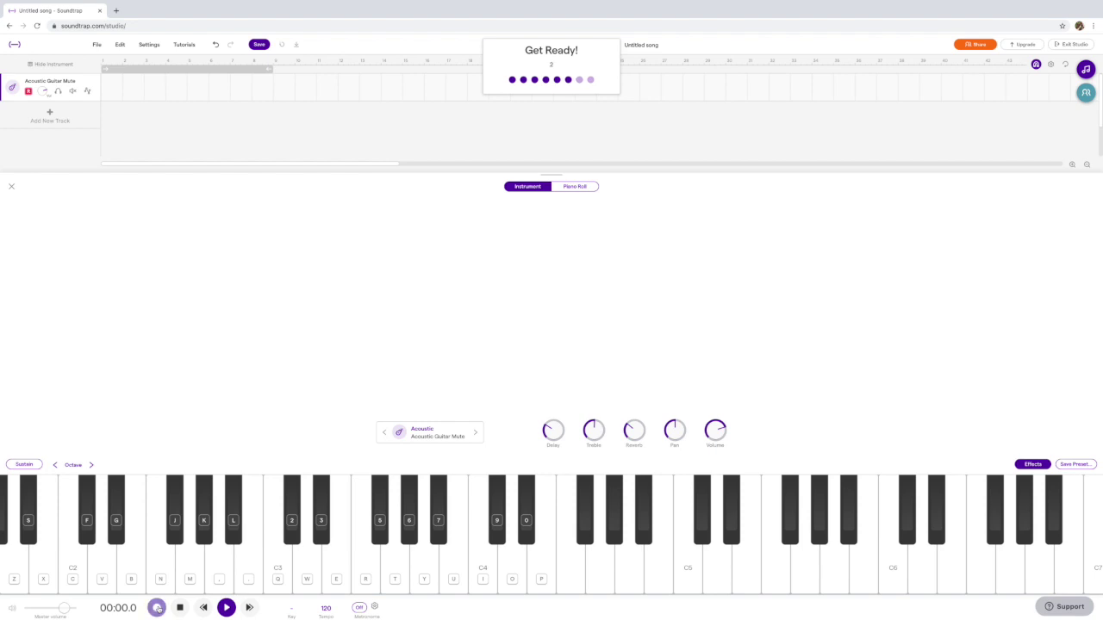
key(b)
key(m)
key(b)
key(m)
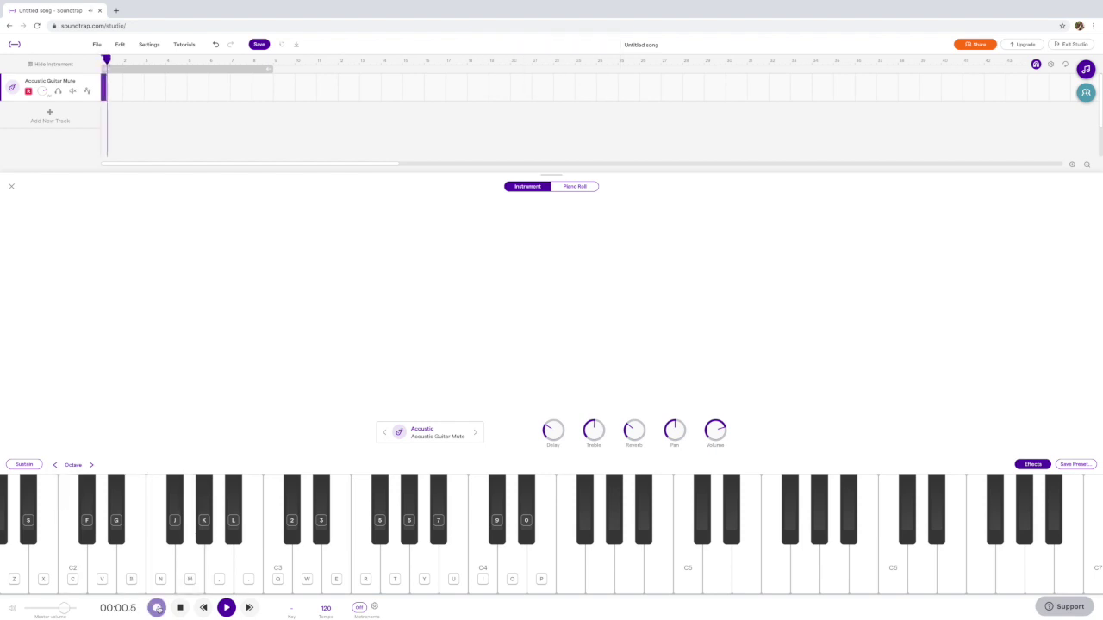
key(b)
key(m)
key(b)
key(c)
key(b)
key(c)
key(b)
key(c)
key(b)
key(c)
key(b)
key(b)
key(m)
key(c)
key(b)
click(180, 607)
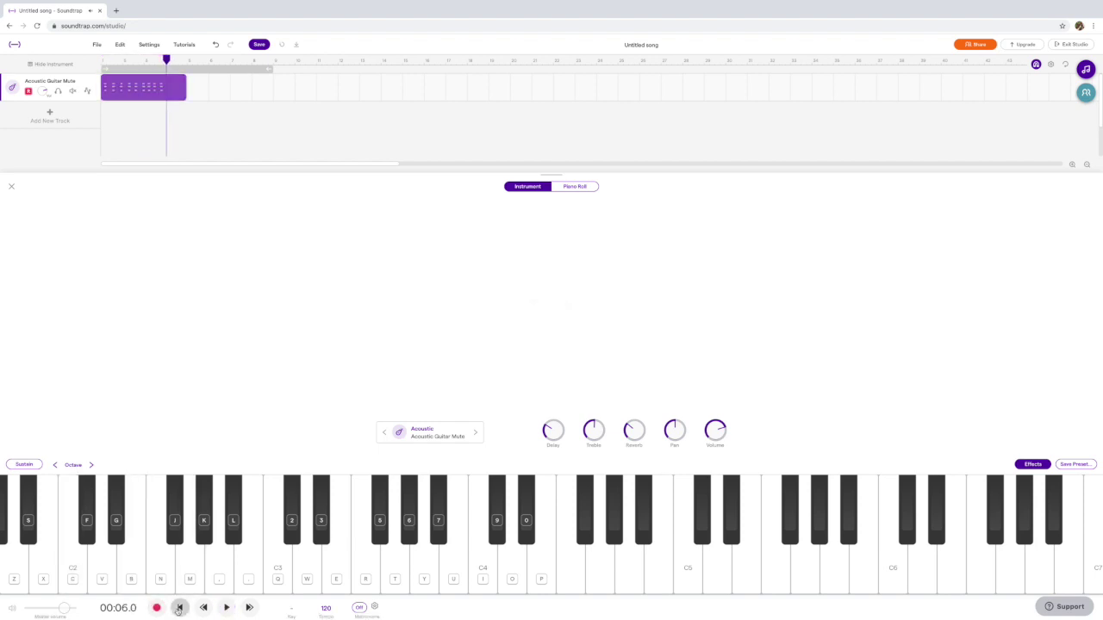
mouse_move(125, 88)
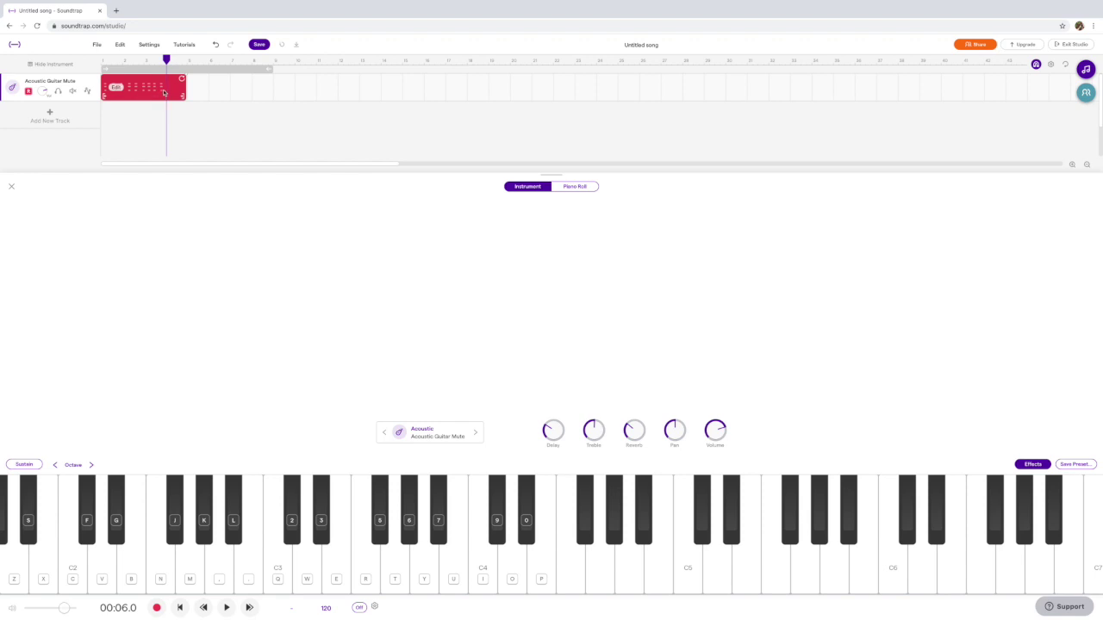
Open the recorded clip in the piano roll, play it from the start, and enlarge the track area
double_click(141, 93)
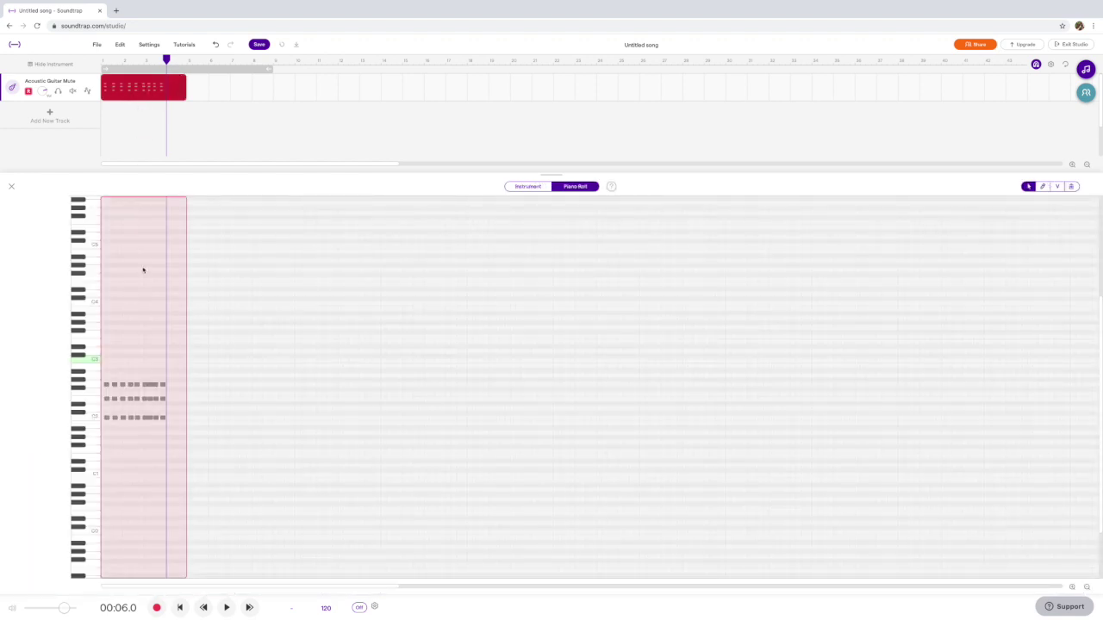
click(179, 607)
key(space)
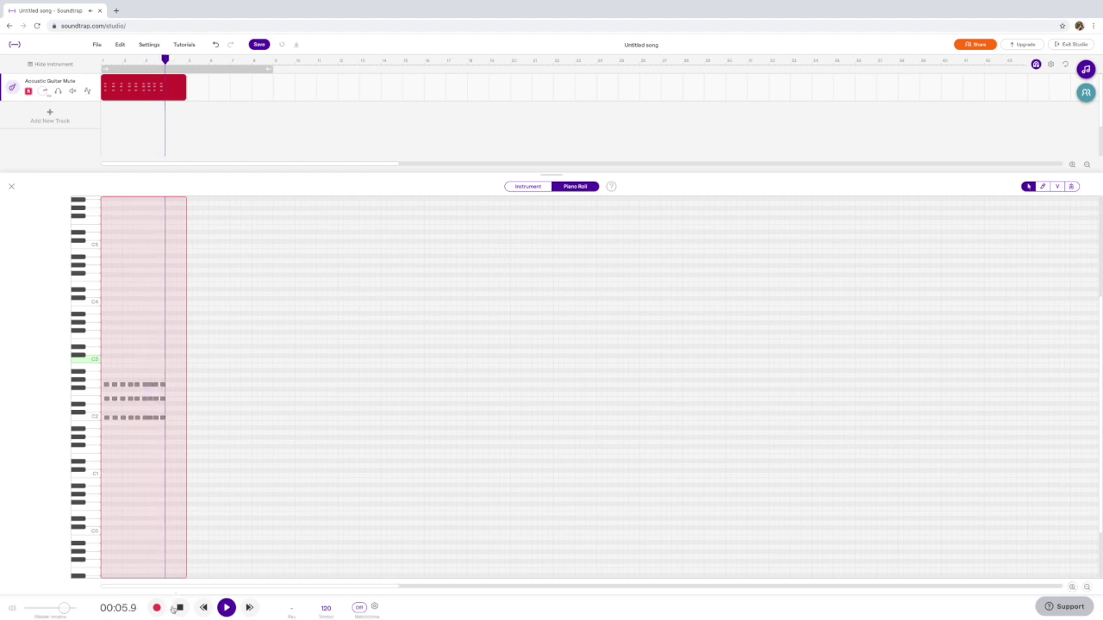
click(179, 608)
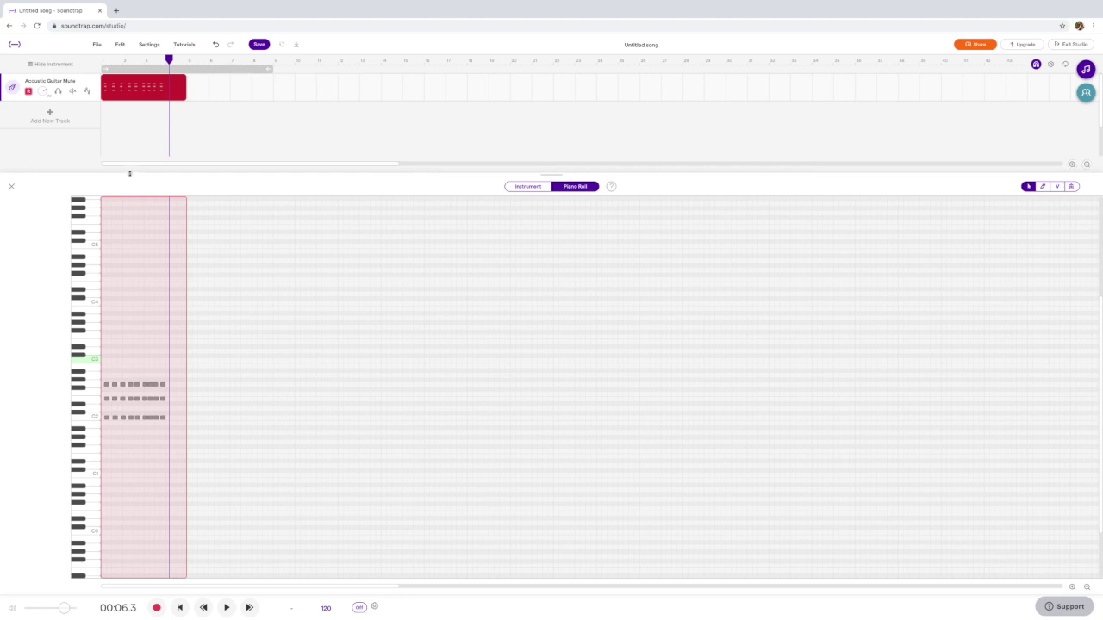
drag(130, 173, 123, 248)
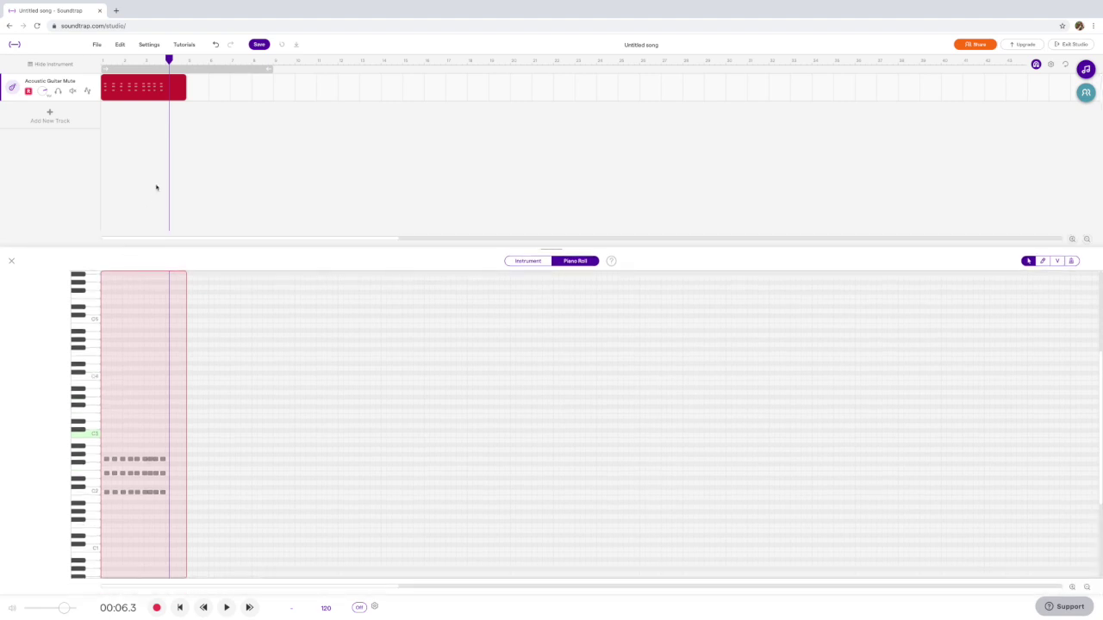
mouse_move(131, 93)
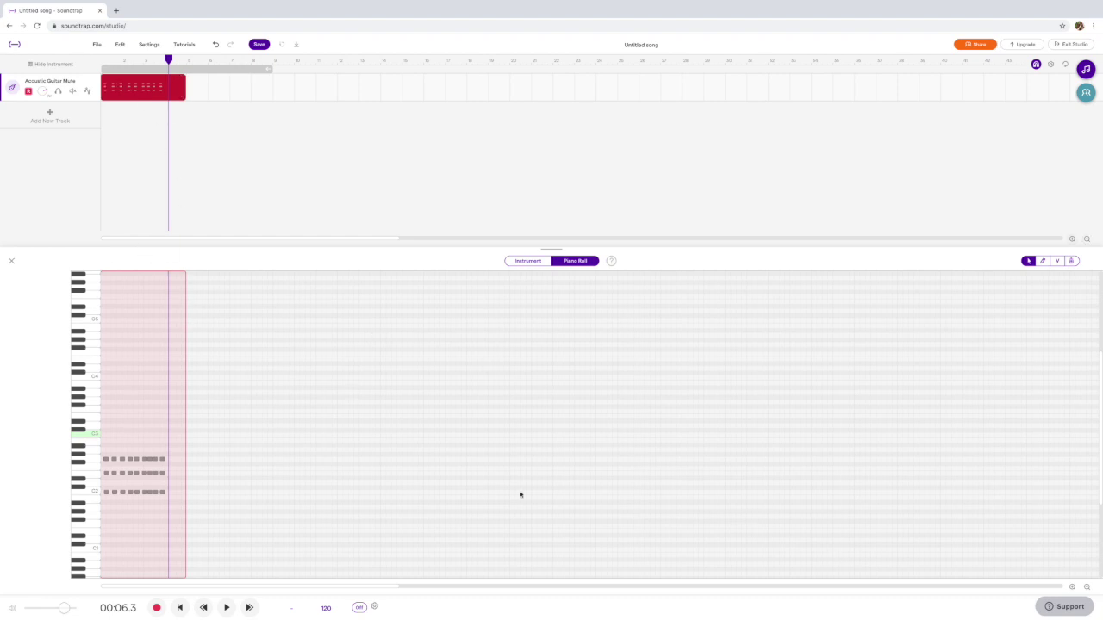
Zoom in and drag the first chord's three notes, including E2, to the clip start
click(1072, 587)
click(1072, 586)
click(1072, 587)
click(1072, 587)
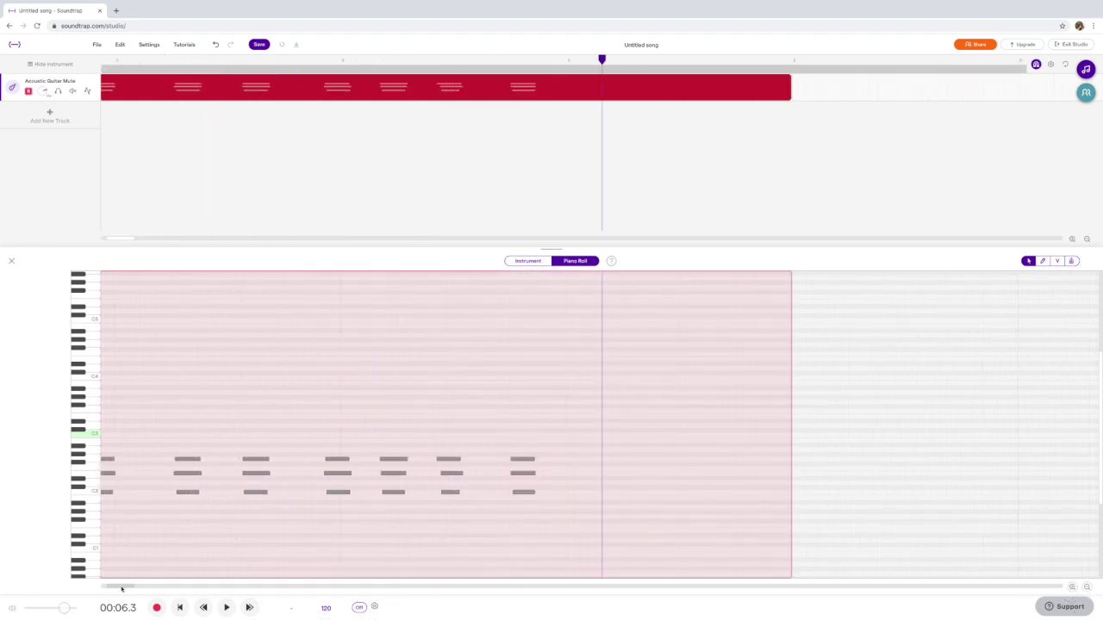
drag(131, 587, 105, 587)
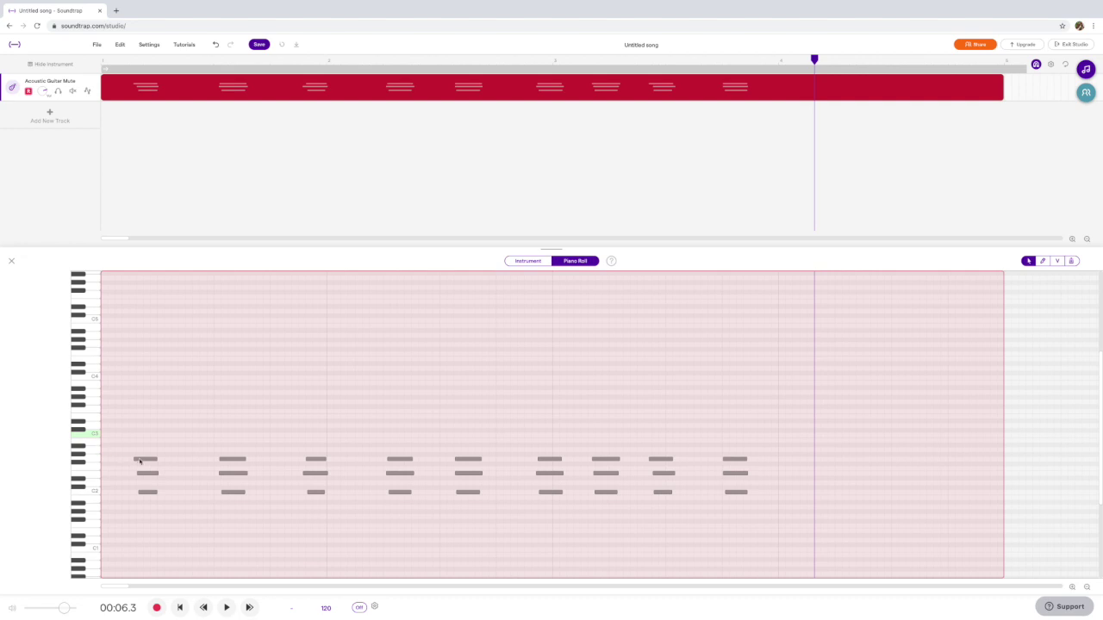
drag(144, 494, 103, 474)
click(135, 474)
key(Delete)
key(ctrl+z)
drag(148, 477, 124, 462)
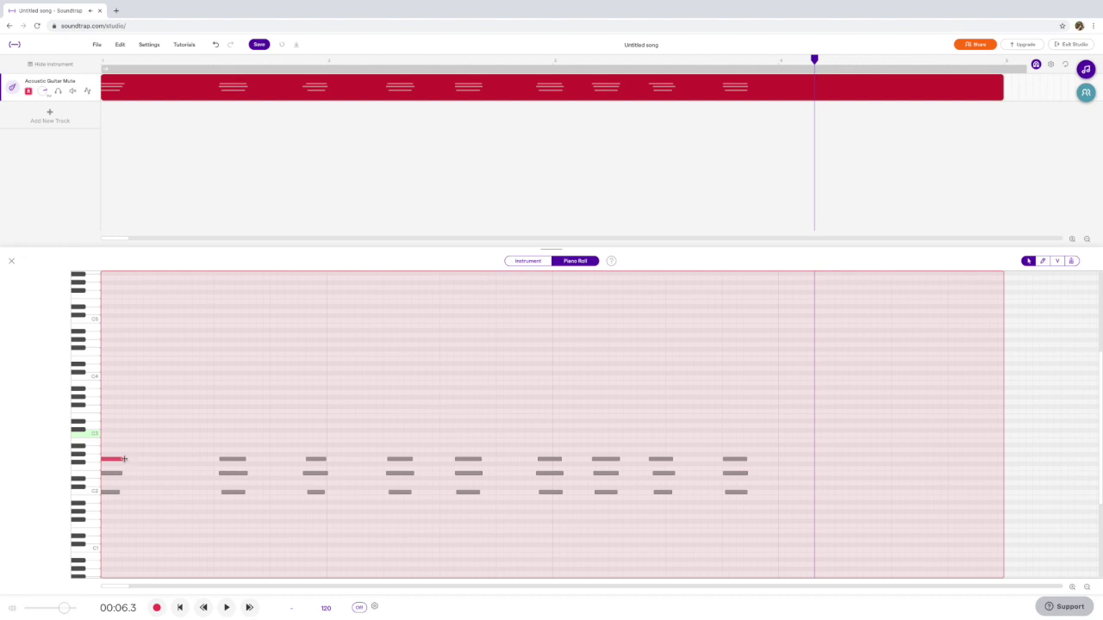
Lengthen the first chord's top note, delete the next two stray chords, and align the following chord
scroll(165, 458, up, 5)
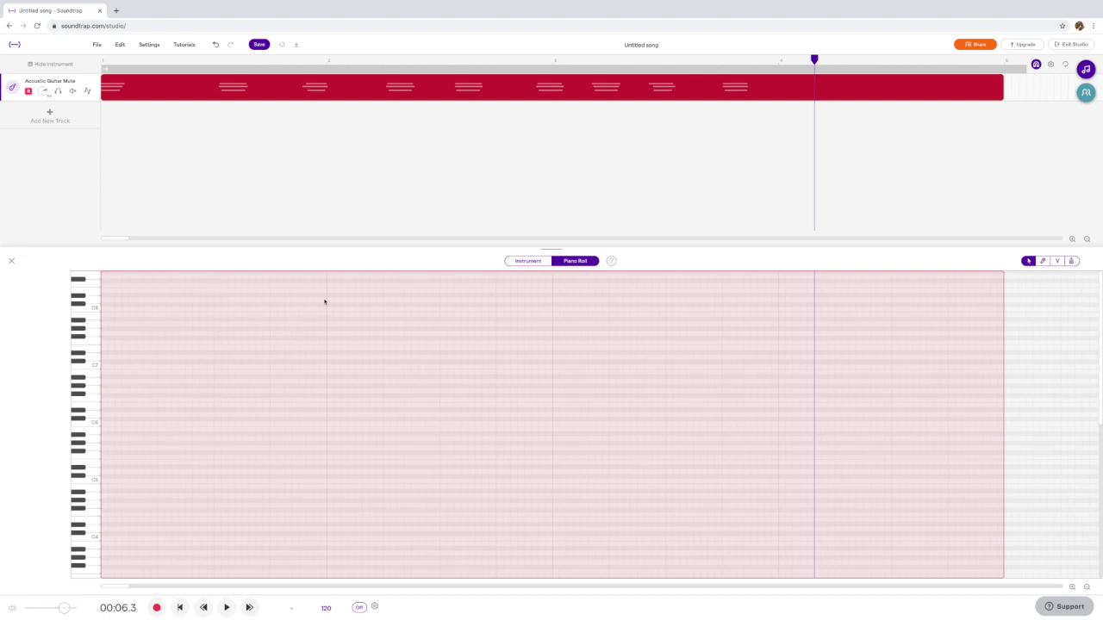
scroll(320, 352, down, 5)
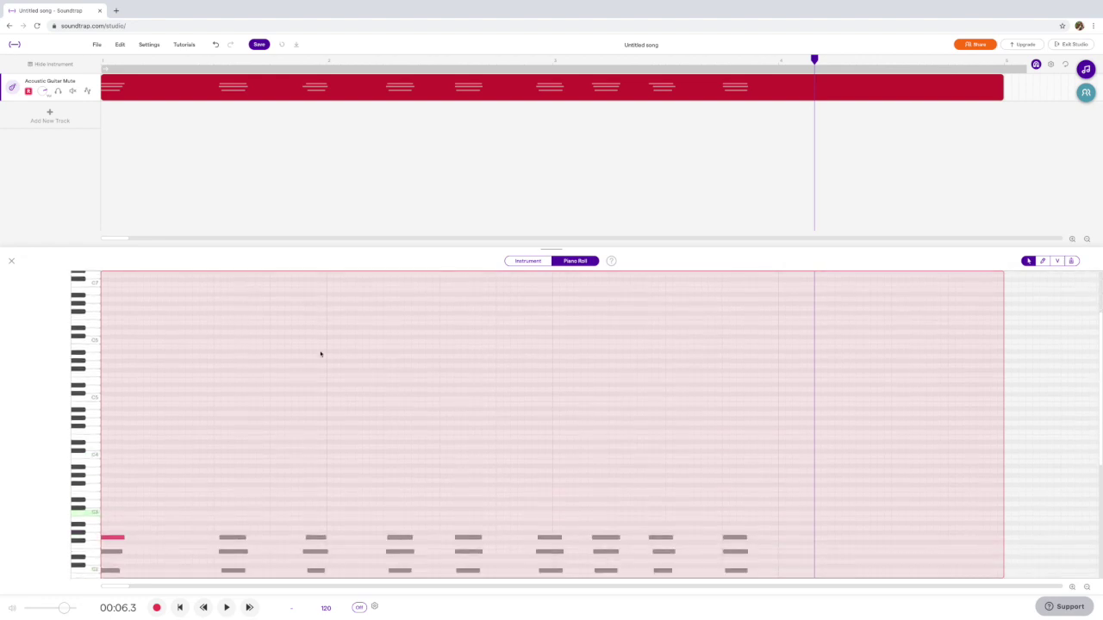
drag(122, 443, 157, 475)
drag(214, 428, 318, 492)
key(Delete)
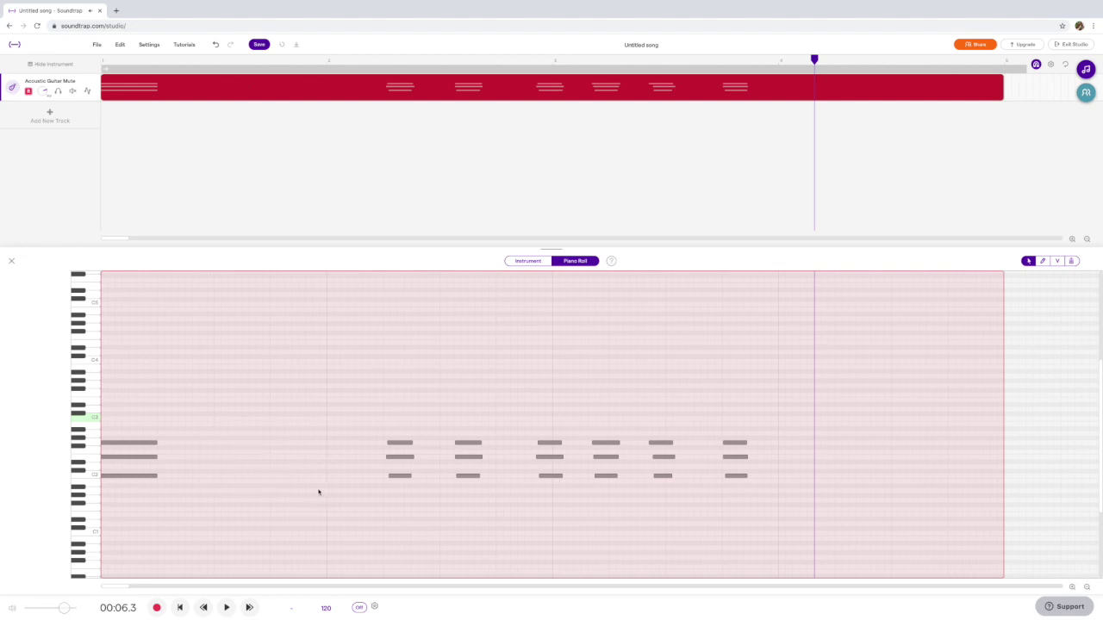
drag(393, 444, 389, 475)
click(353, 455)
Clear the remaining stray notes, tidy the third chord, and copy it to bar 4's start
drag(436, 420, 554, 505)
key(Delete)
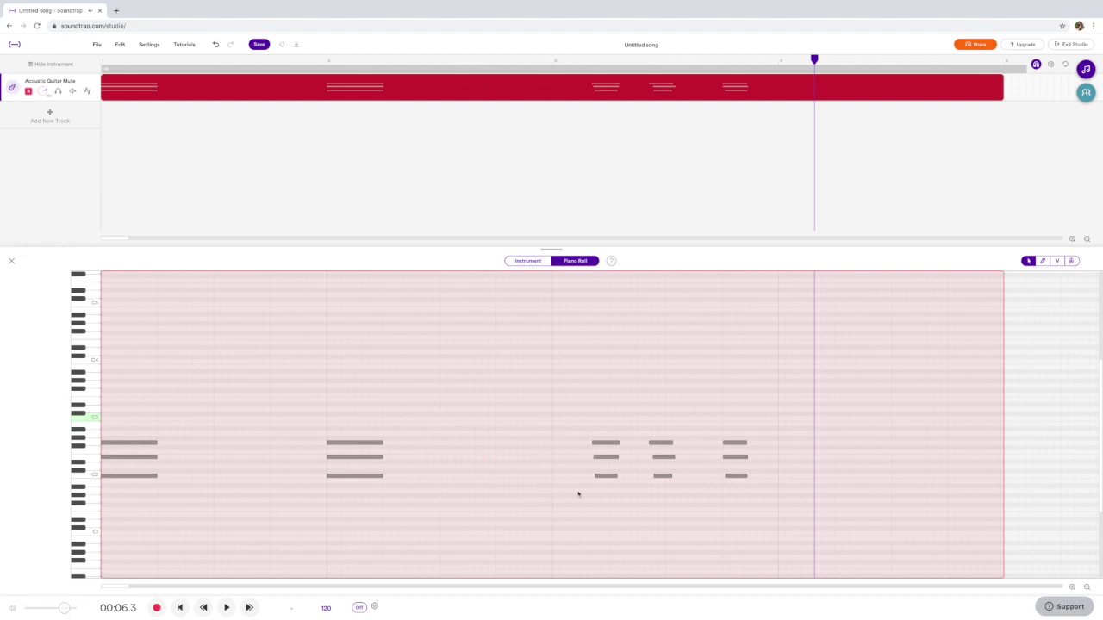
drag(599, 447, 609, 476)
drag(650, 423, 744, 498)
key(Delete)
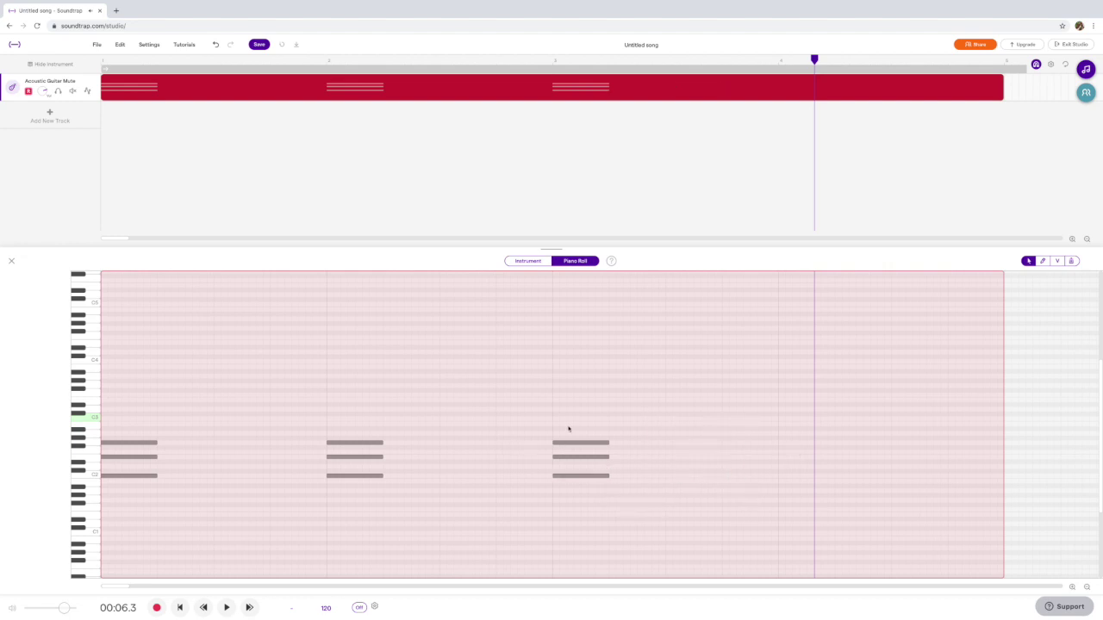
drag(575, 413, 592, 498)
drag(583, 445, 813, 444)
Select the new fourth-bar chord's notes and play the pattern from the beginning
click(793, 444)
click(794, 459)
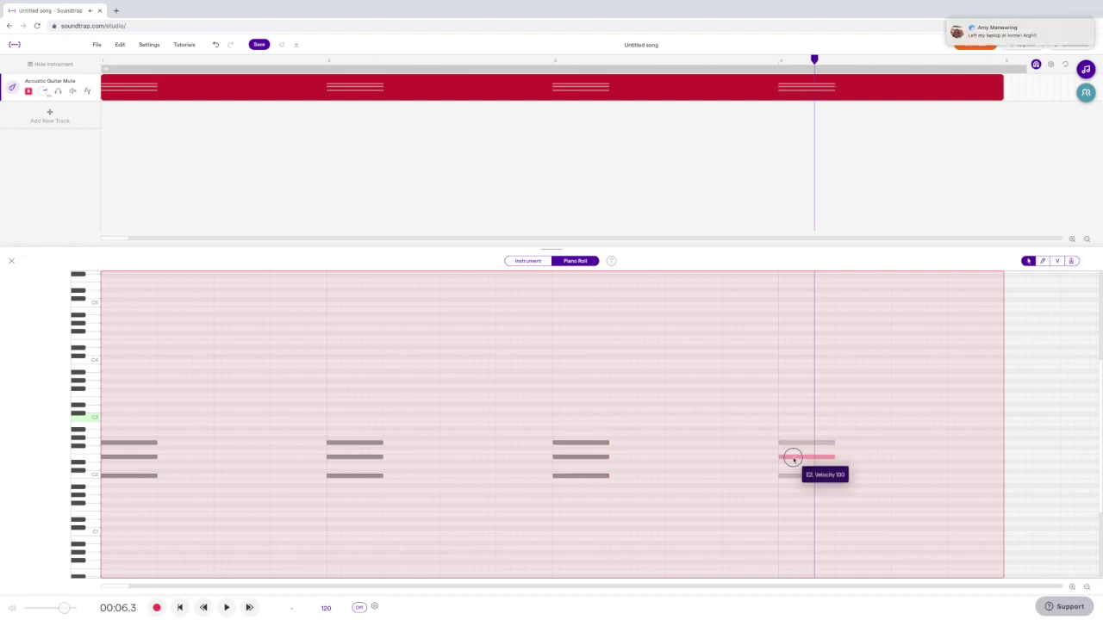
click(791, 477)
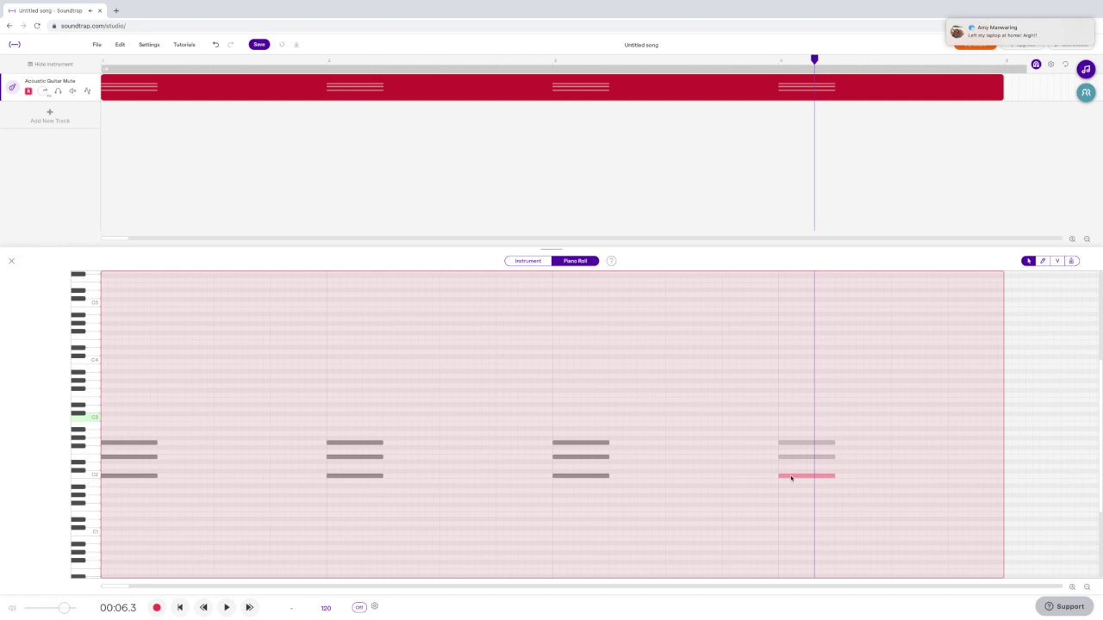
key(Return)
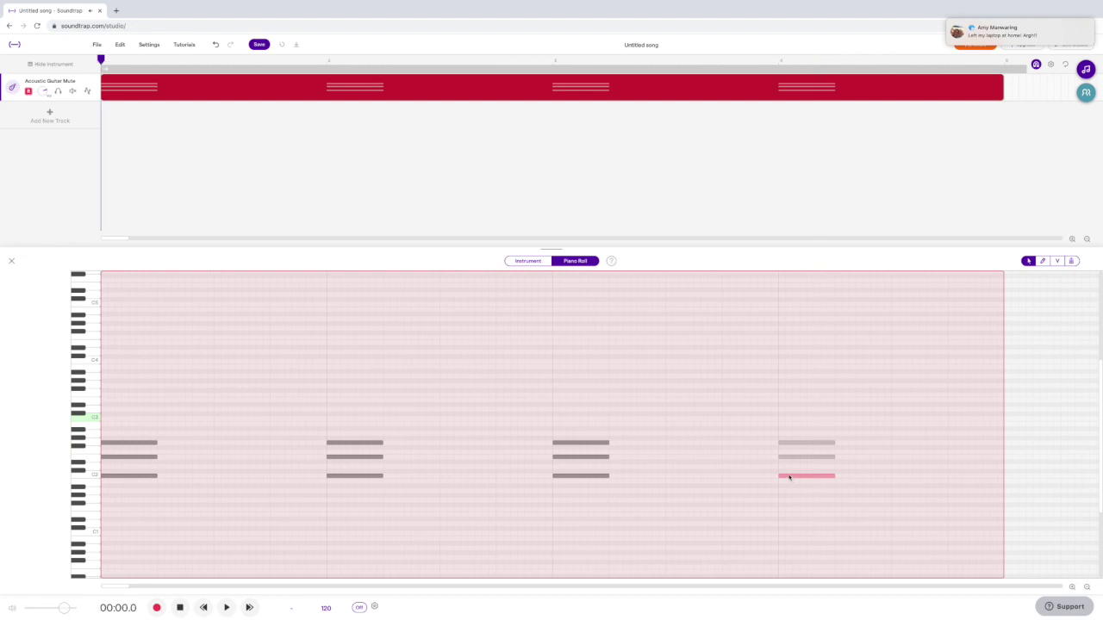
key(space)
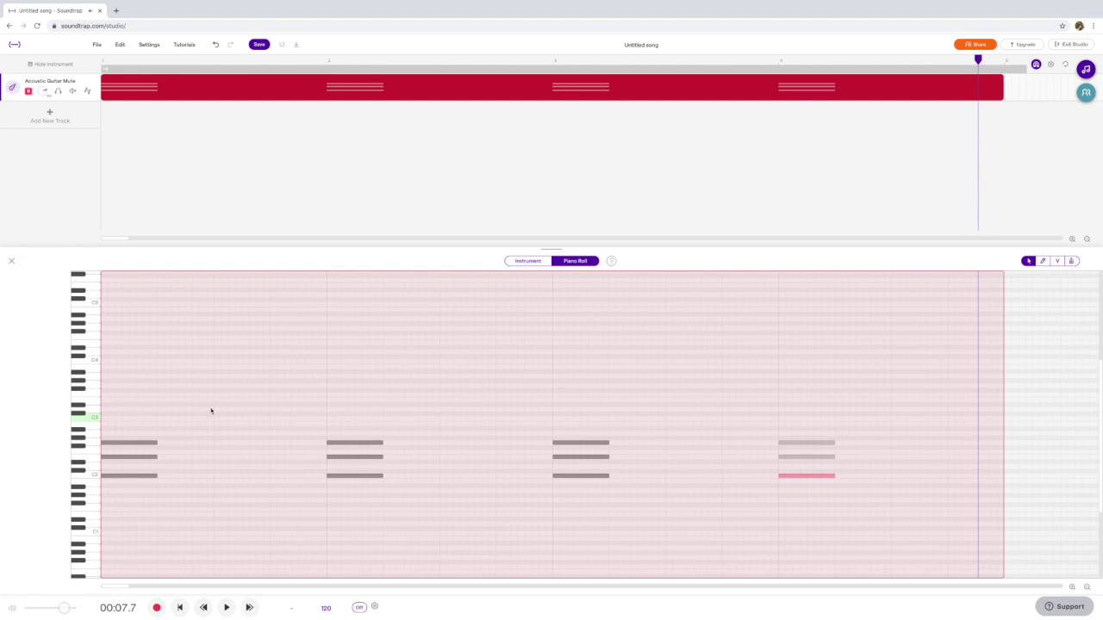
Alt-drag copies of each bar's chord into the following half-bar gaps, making eight chords
drag(134, 429, 148, 494)
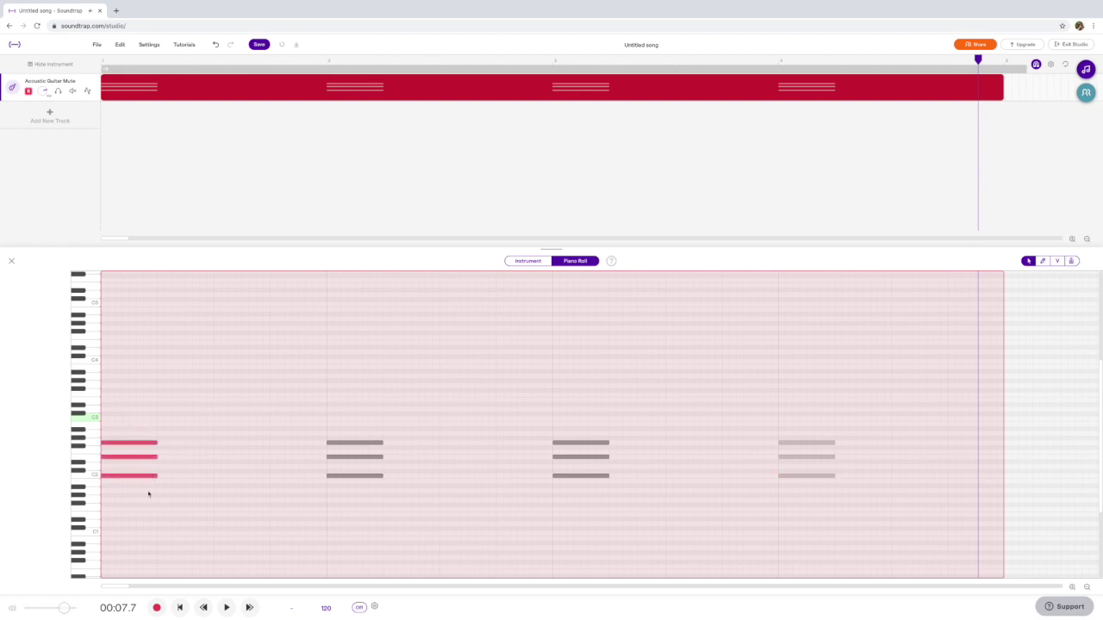
drag(122, 445, 234, 446)
click(356, 434)
drag(345, 423, 346, 485)
drag(344, 444, 450, 443)
drag(575, 410, 582, 487)
drag(582, 442, 691, 444)
drag(828, 417, 818, 496)
drag(805, 443, 920, 444)
mouse_move(357, 62)
mouse_down()
mouse_move(84, 52)
mouse_move(185, 59)
mouse_up()
Play the eight-chord pattern from the start, stop it, and close the piano roll
key(Return)
key(space)
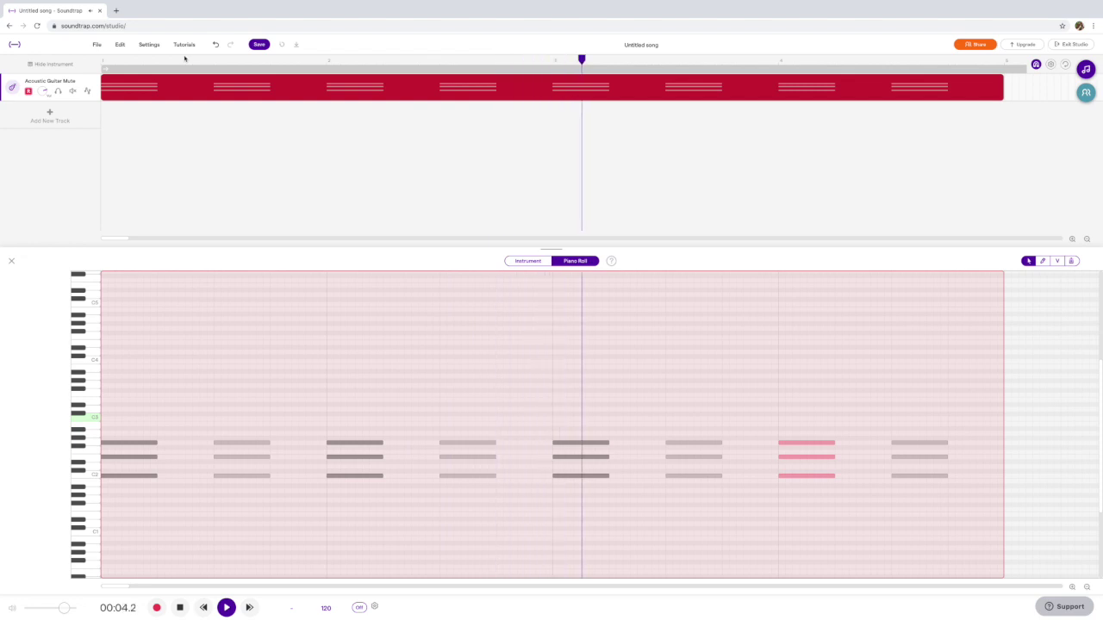
key(space)
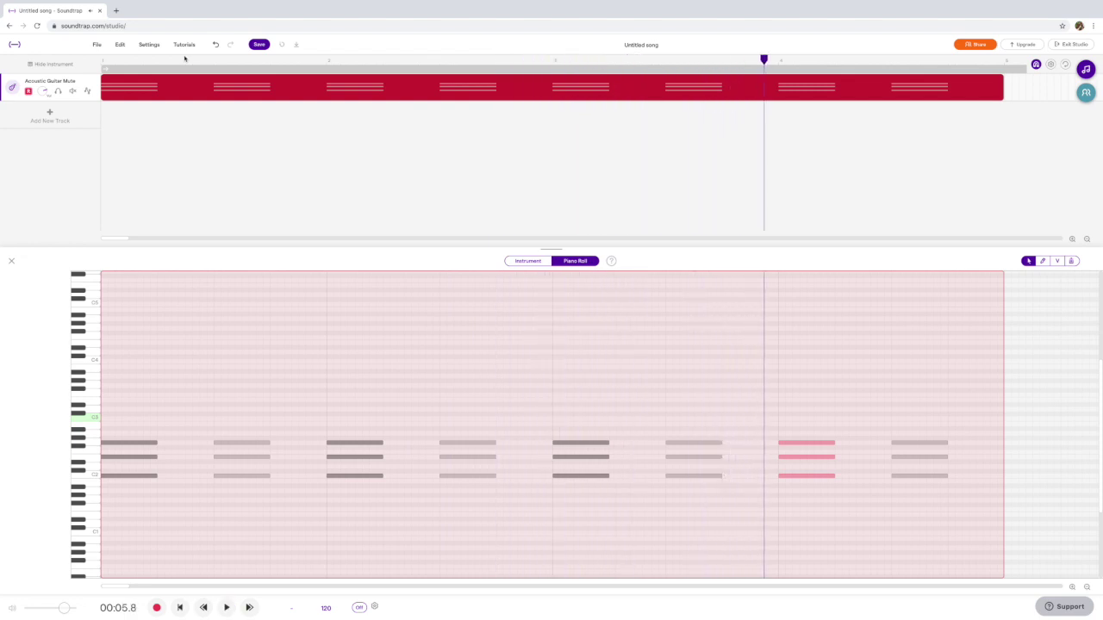
click(10, 262)
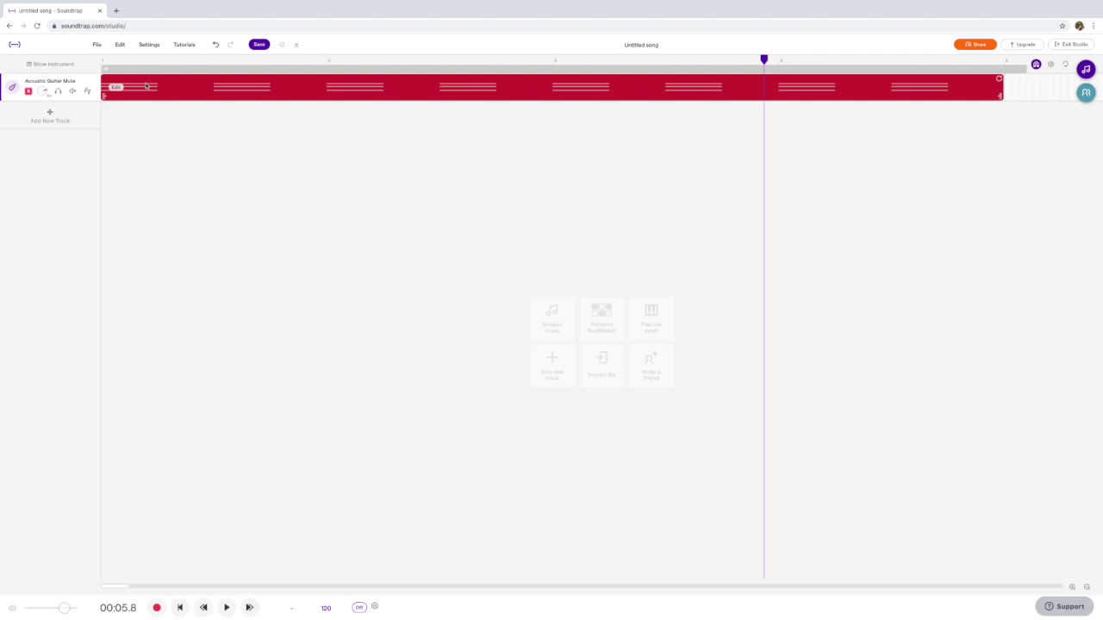
Audition Acoustic Guitar Pick, Grandpa's Guitar, Ukulele and Upright Bass on the track
double_click(41, 81)
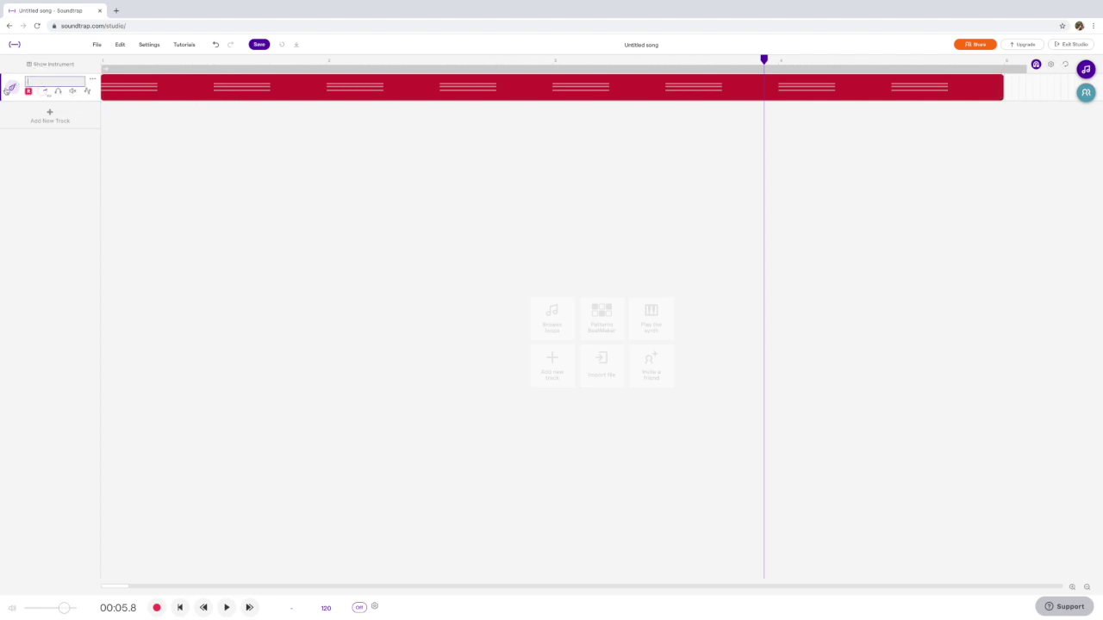
click(10, 88)
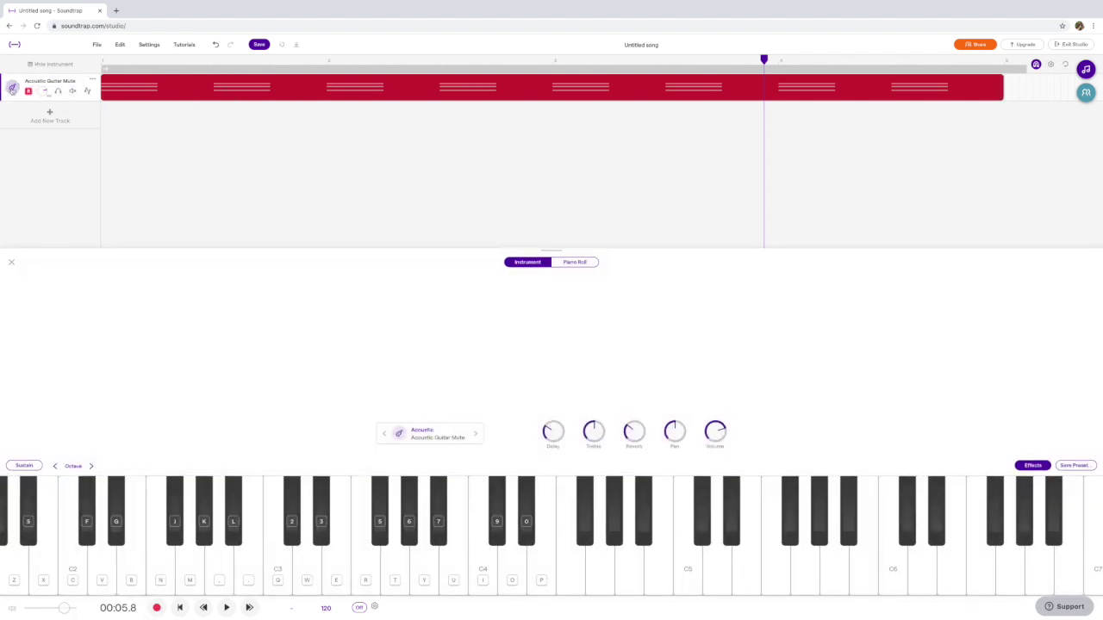
click(474, 435)
key(Return)
key(space)
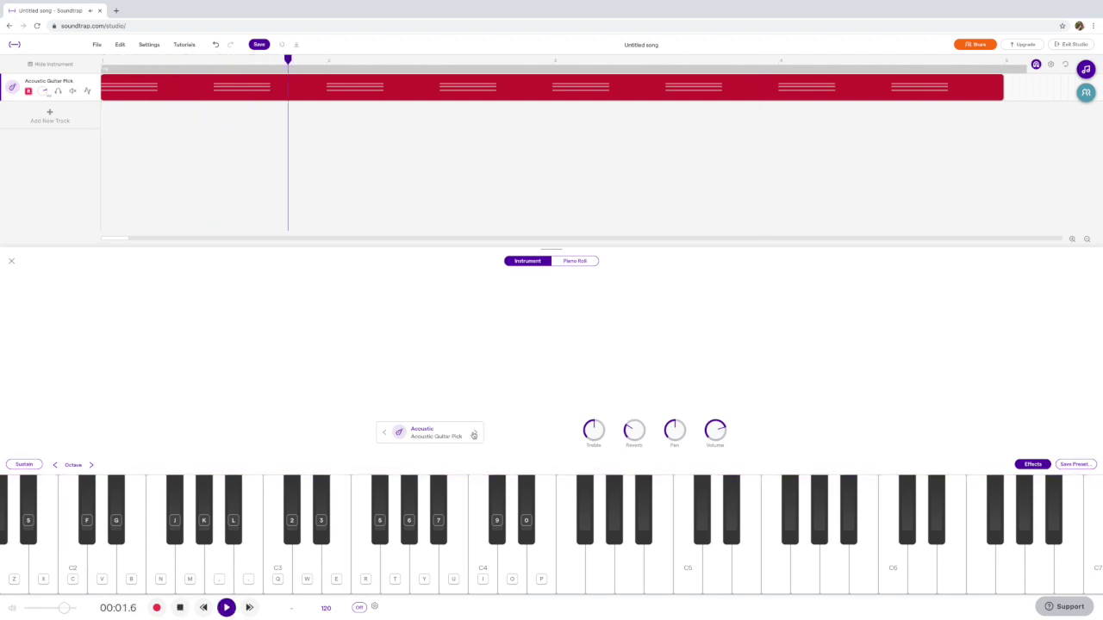
click(473, 436)
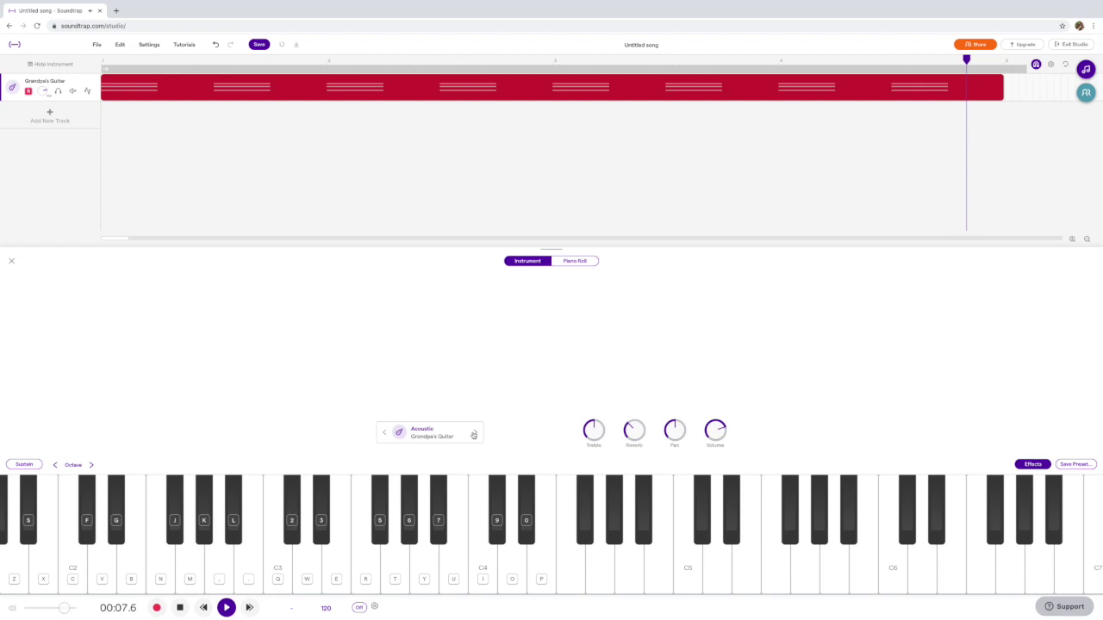
click(473, 436)
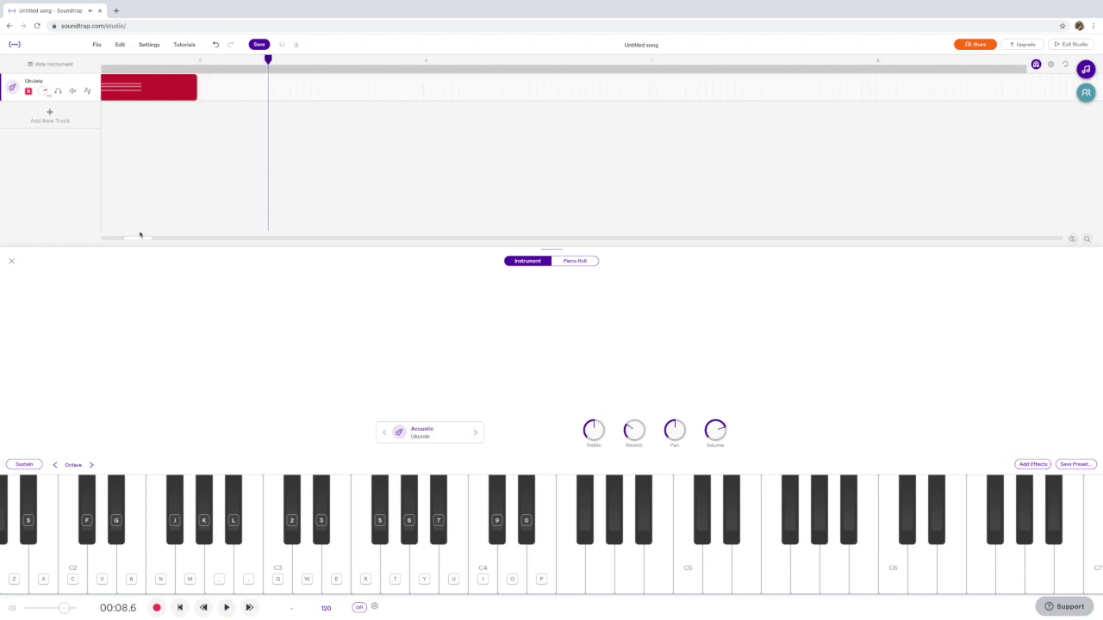
drag(140, 235, 93, 241)
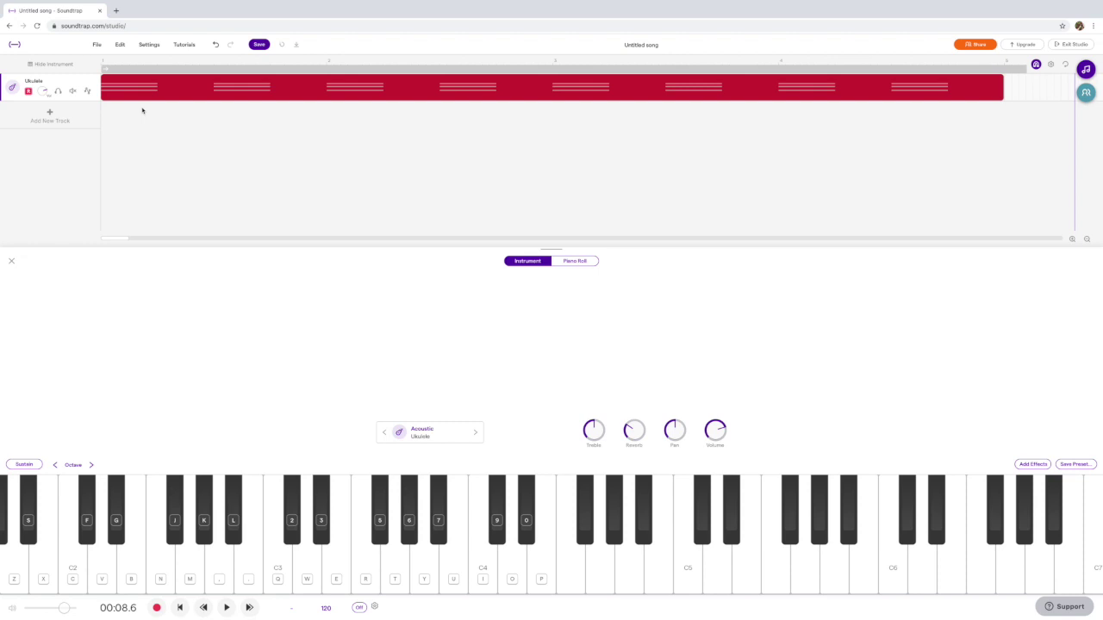
click(473, 434)
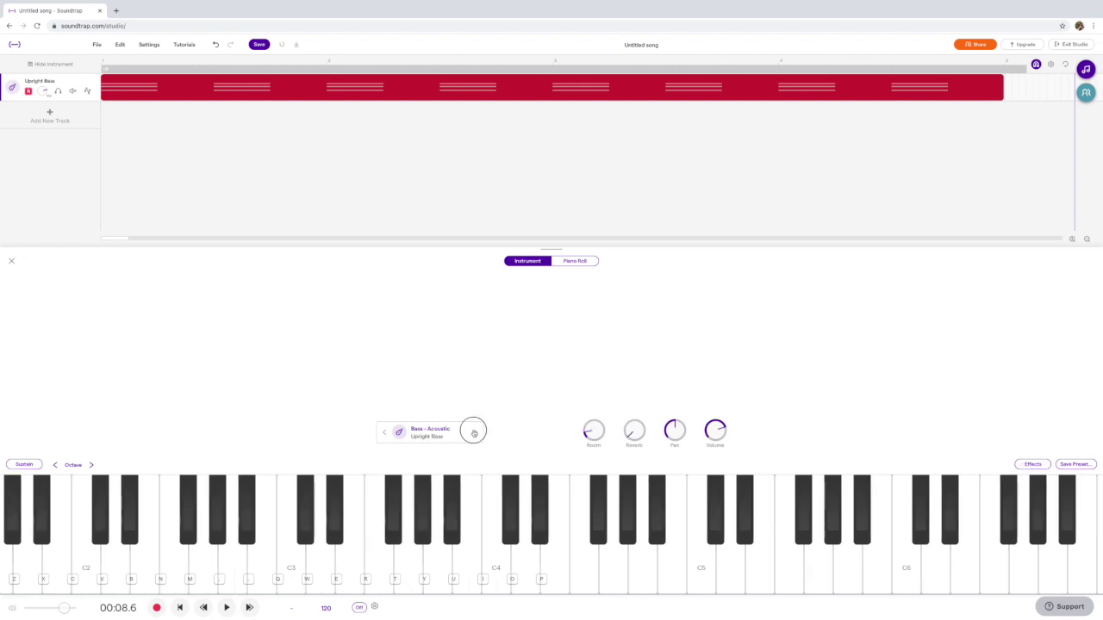
Cycle back through the presets to Mountain Top Lead II and replay the song
click(386, 434)
click(386, 433)
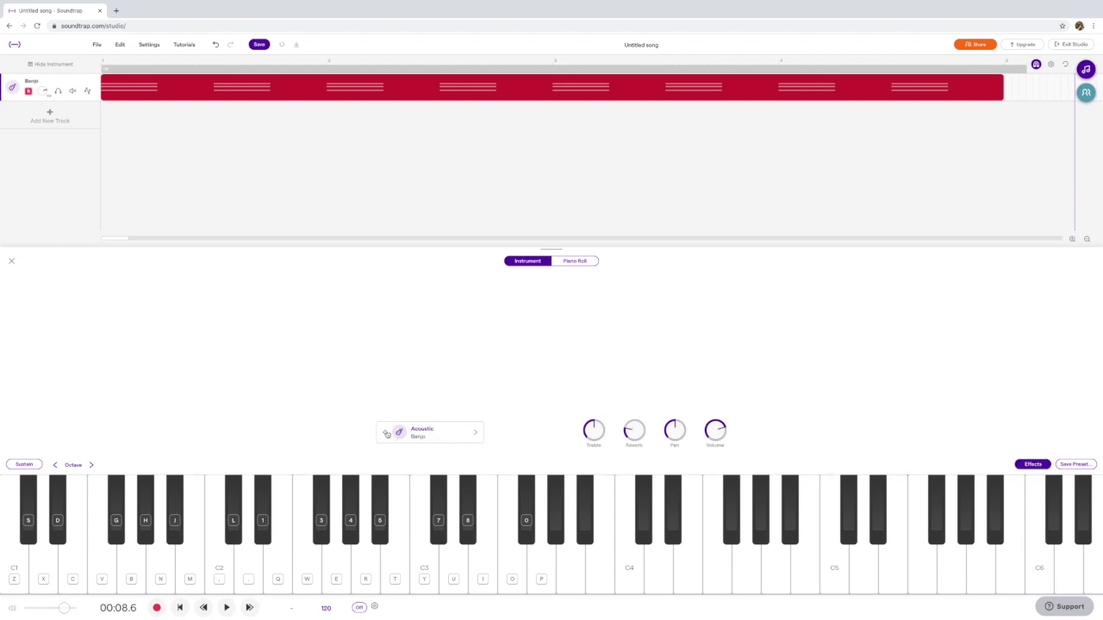
click(386, 433)
click(386, 434)
click(386, 434)
click(386, 434)
click(386, 433)
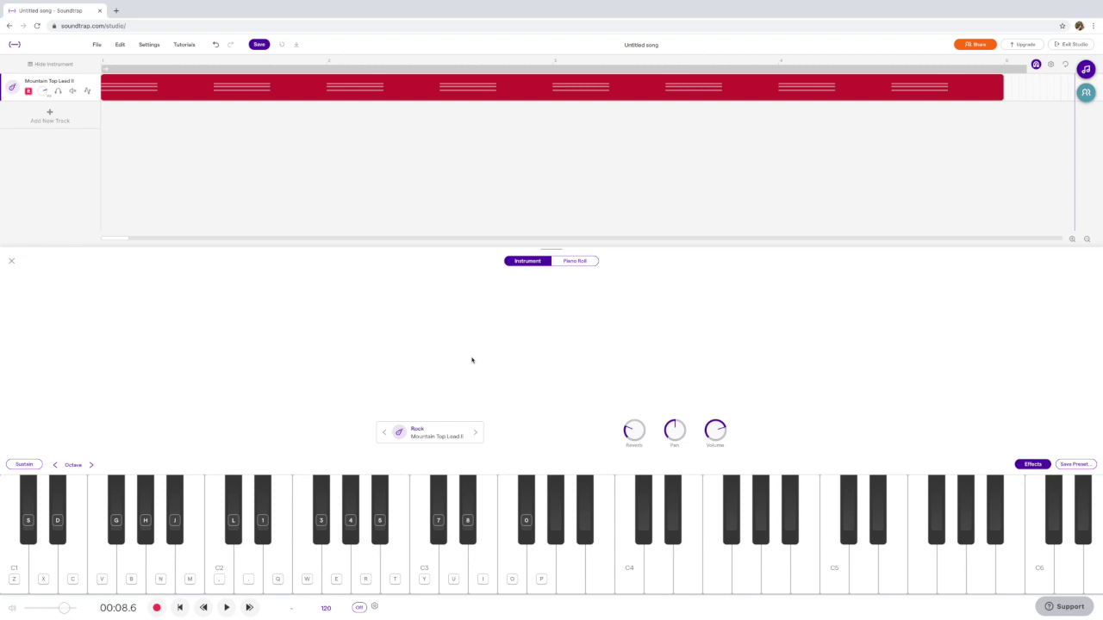
key(space)
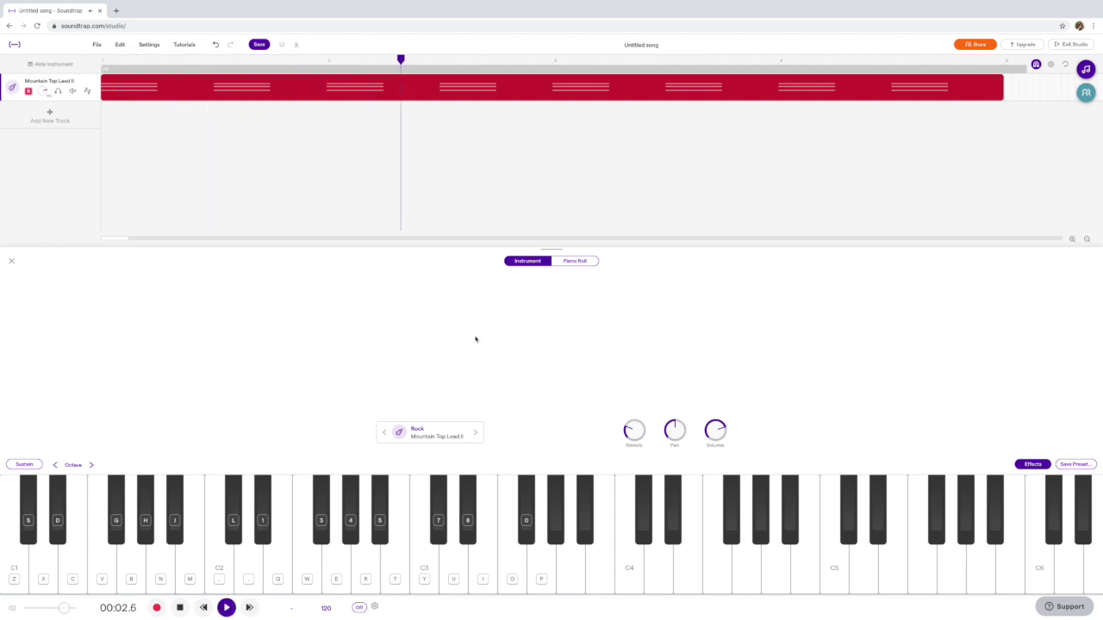
Try Mountain Top Lead and Spaghetti Lead, then settle on Warm Lead and play it
click(384, 433)
click(475, 433)
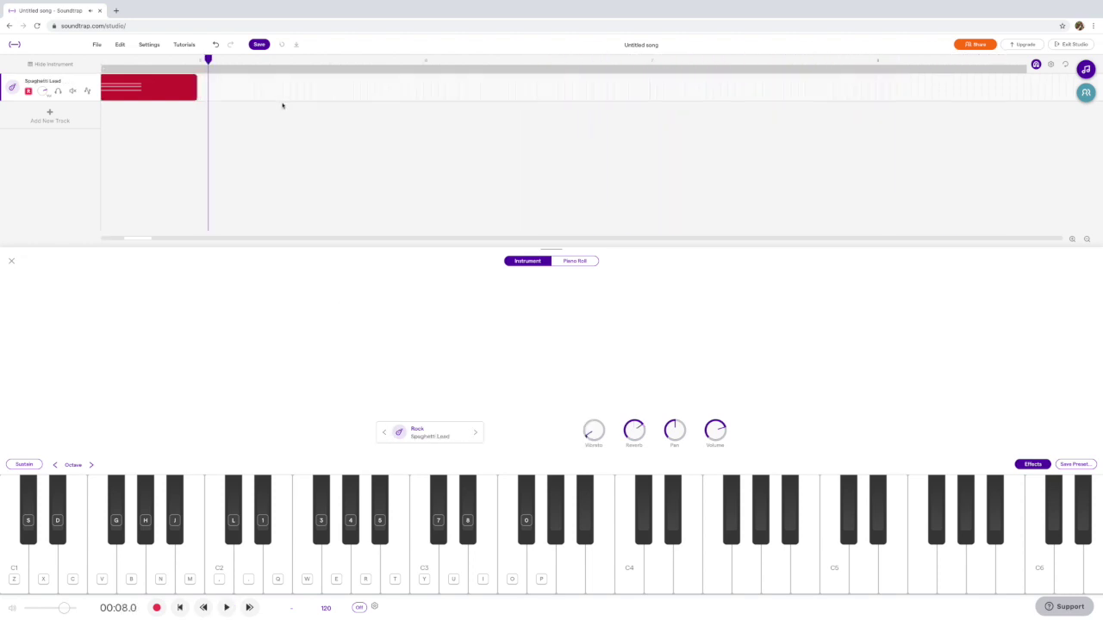
key(space)
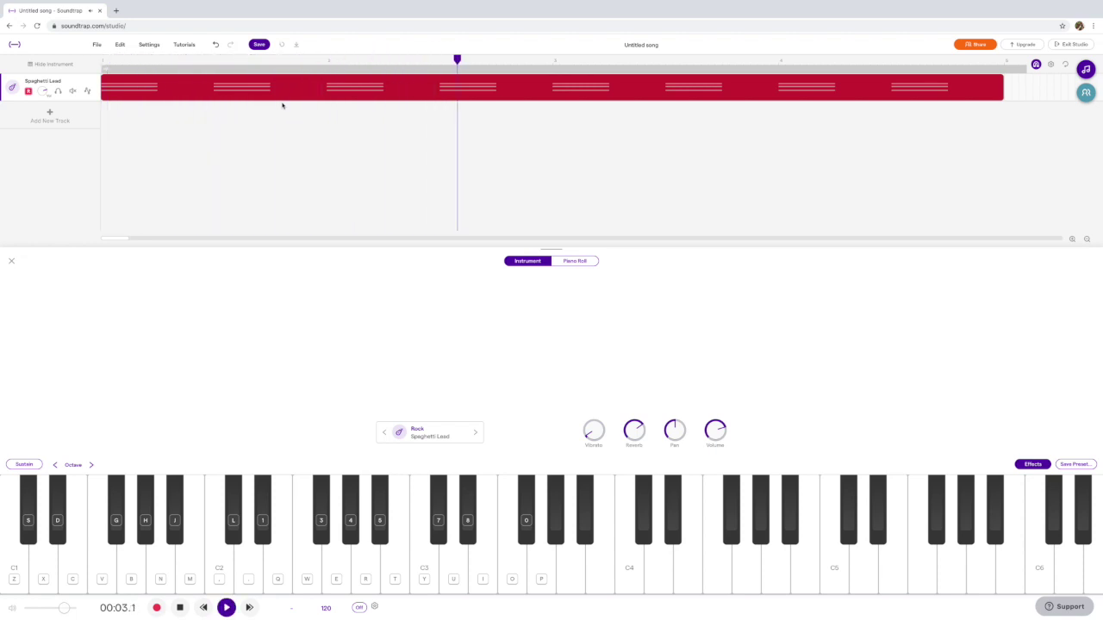
key(space)
click(476, 432)
scroll(118, 66, left, 1)
click(103, 62)
key(space)
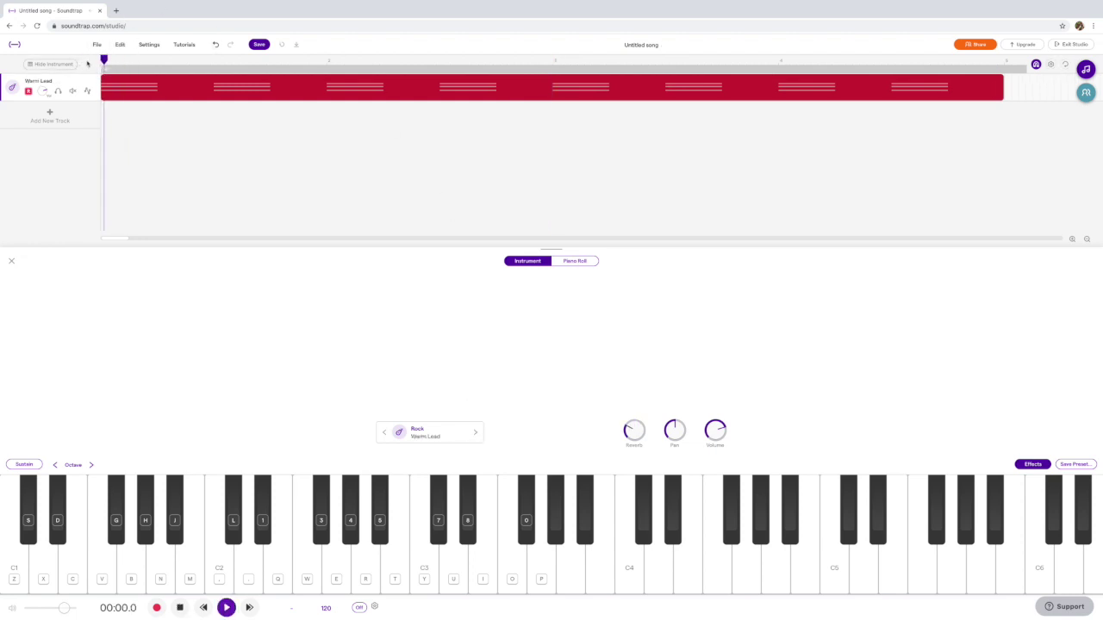
key(space)
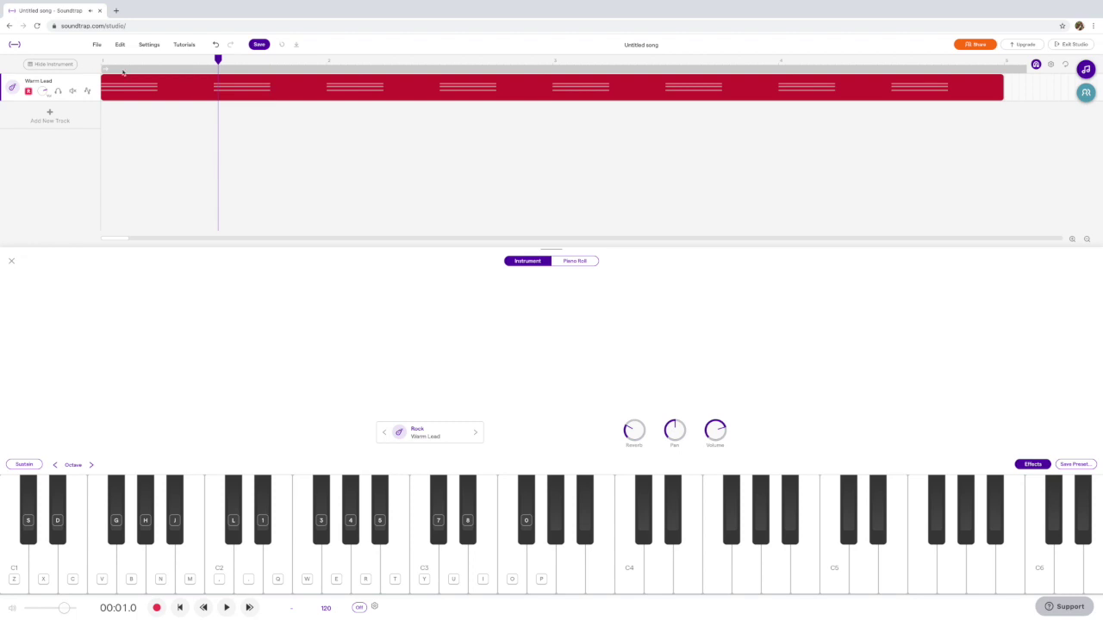
Open the clip's notes and shorten the first three chords into short hits
double_click(187, 90)
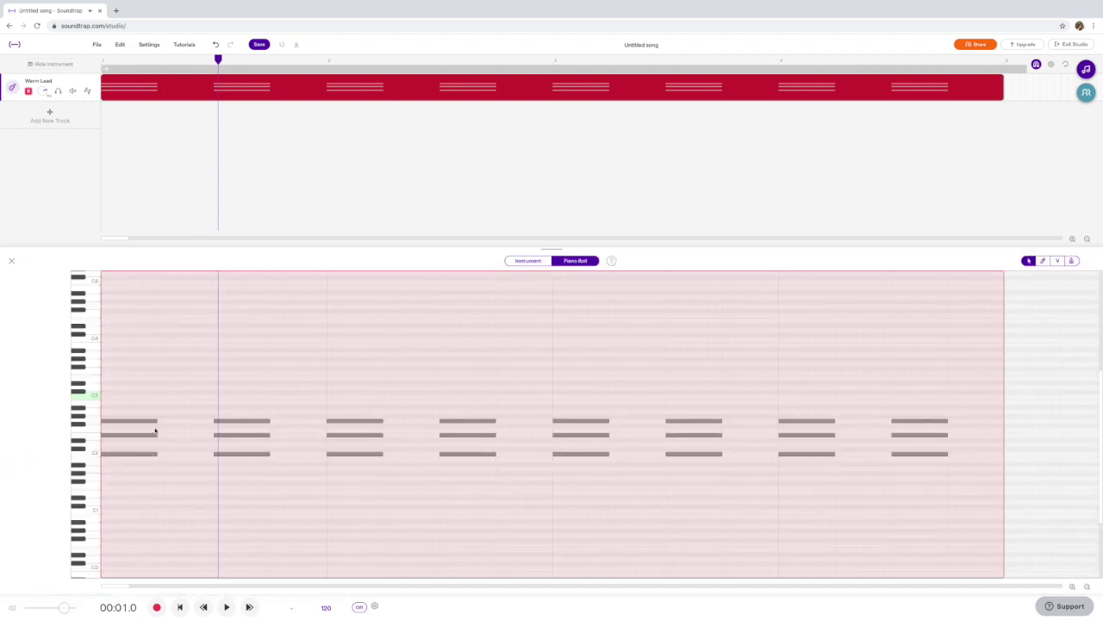
drag(157, 422, 127, 453)
drag(227, 405, 250, 463)
drag(269, 421, 241, 421)
click(321, 394)
drag(333, 388, 349, 484)
drag(382, 435, 357, 437)
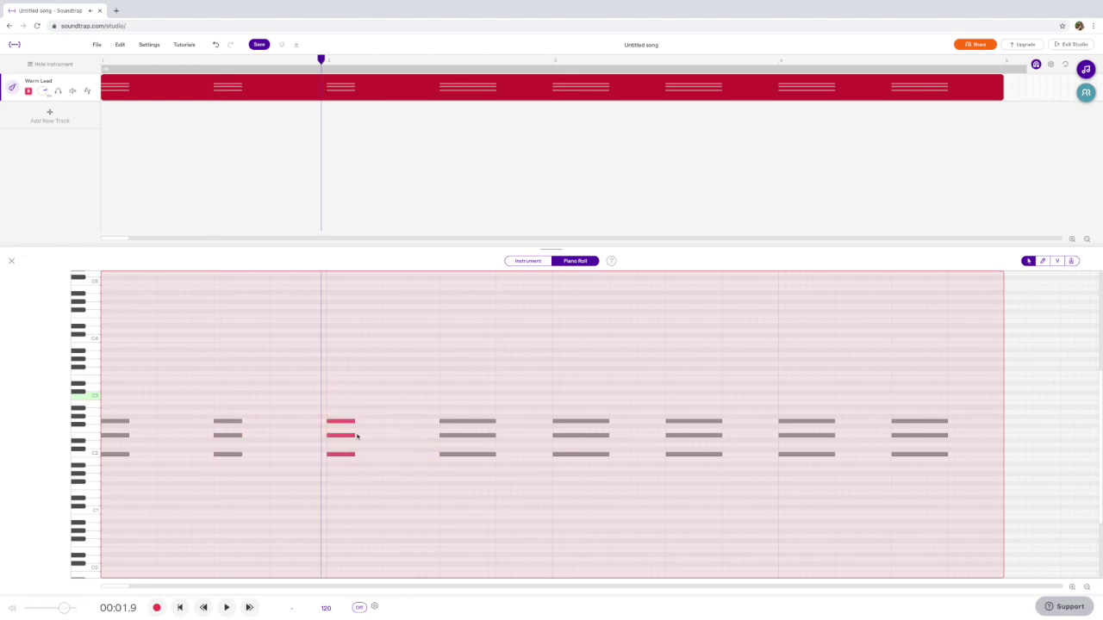
Shorten the fourth through seventh chords to the same short length
drag(443, 383, 469, 472)
drag(494, 435, 468, 435)
drag(566, 399, 573, 488)
drag(607, 436, 578, 437)
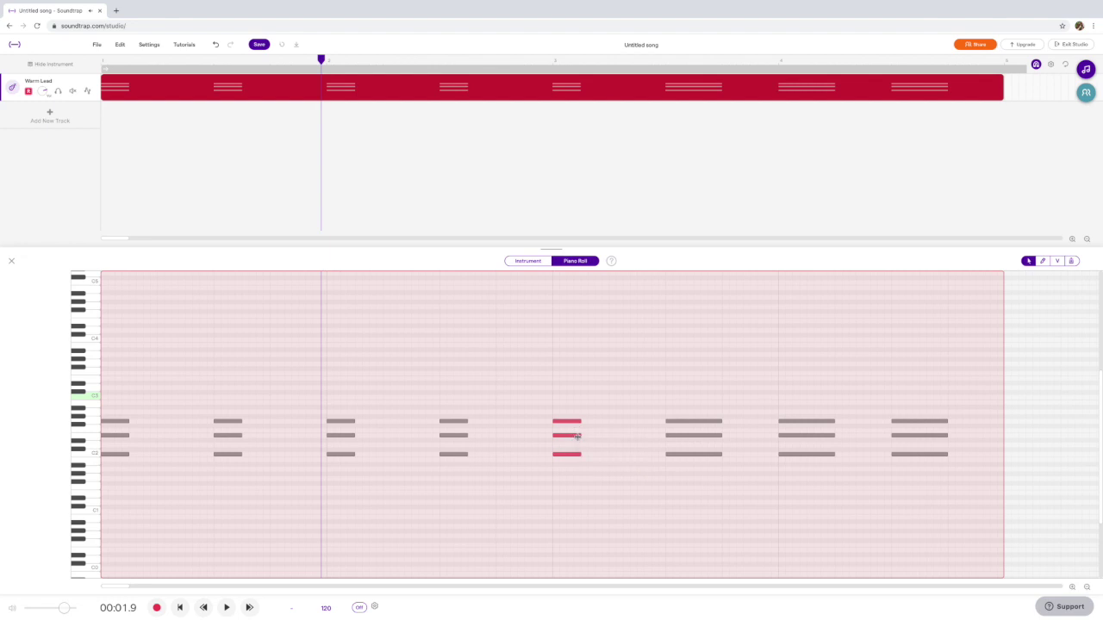
drag(678, 397, 689, 481)
drag(723, 437, 694, 437)
click(789, 427)
mouse_move(790, 427)
mouse_down()
mouse_move(829, 454)
mouse_move(806, 437)
mouse_up()
drag(896, 428, 920, 437)
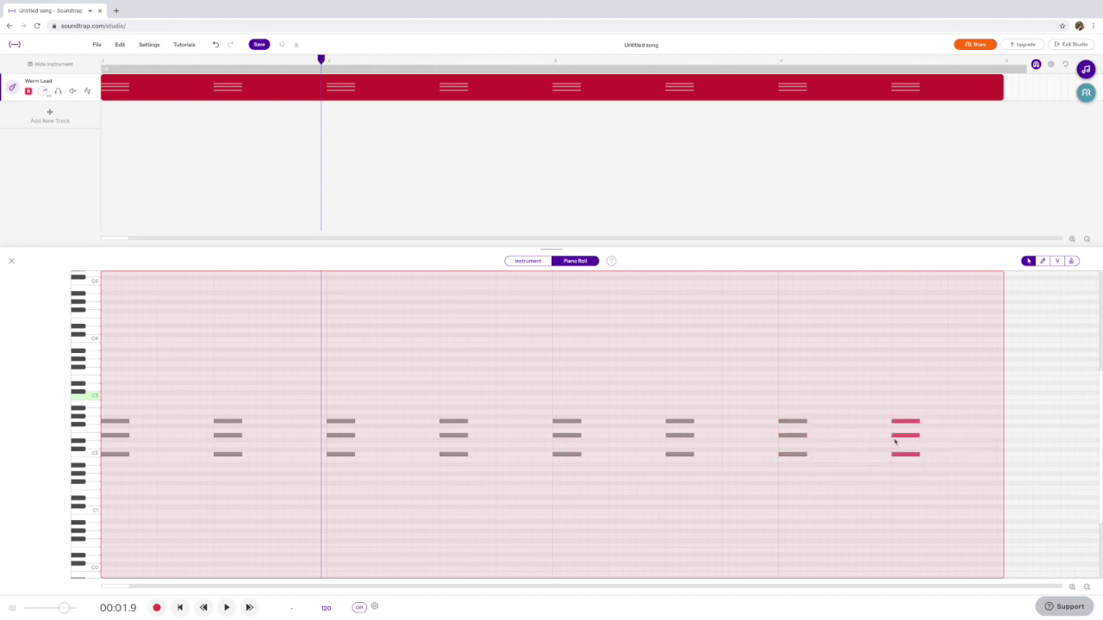
Duplicate the first chord into the gap between the first two chords
drag(103, 404, 126, 476)
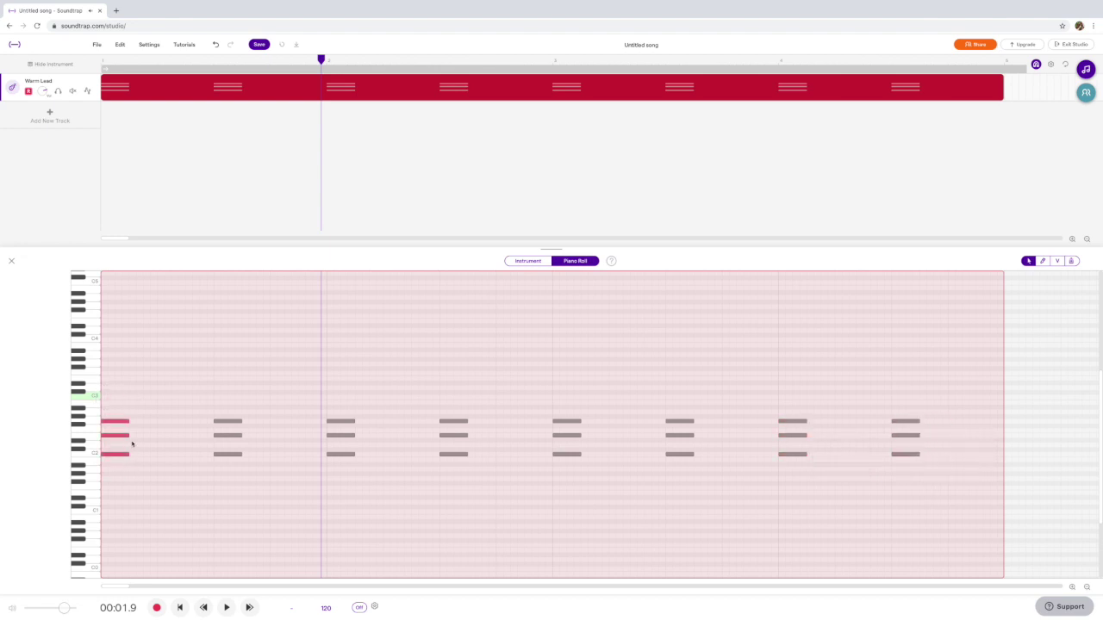
drag(118, 421, 172, 423)
drag(226, 394, 229, 495)
Copy the early chords into the gaps right after each of them
key(p)
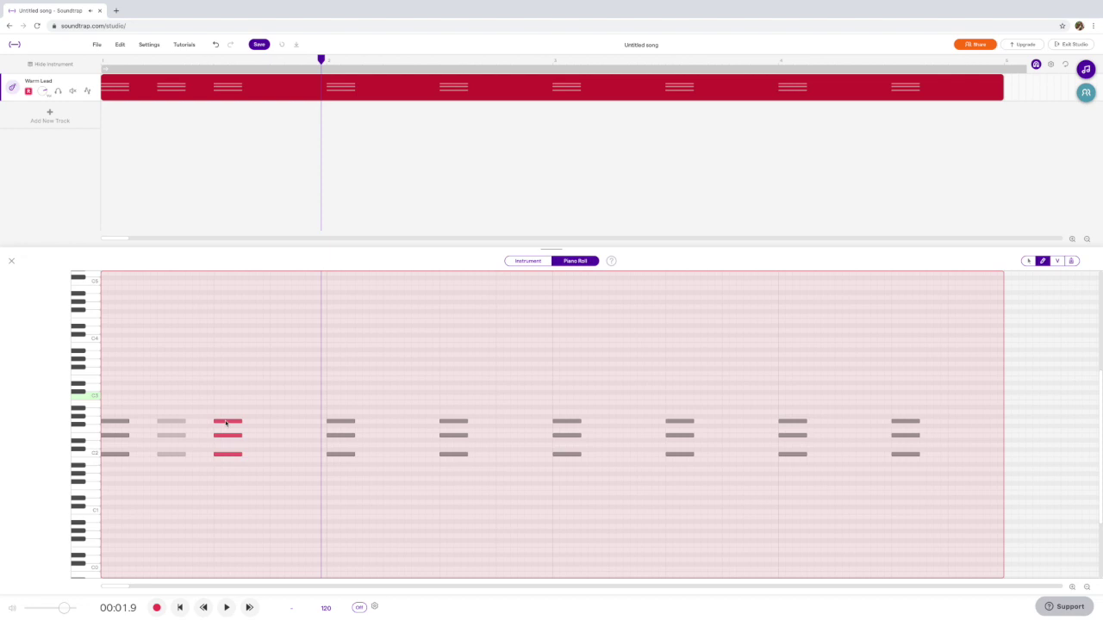
drag(225, 422, 284, 422)
key(s)
key(space)
drag(348, 394, 344, 475)
key(p)
drag(342, 424, 450, 478)
key(s)
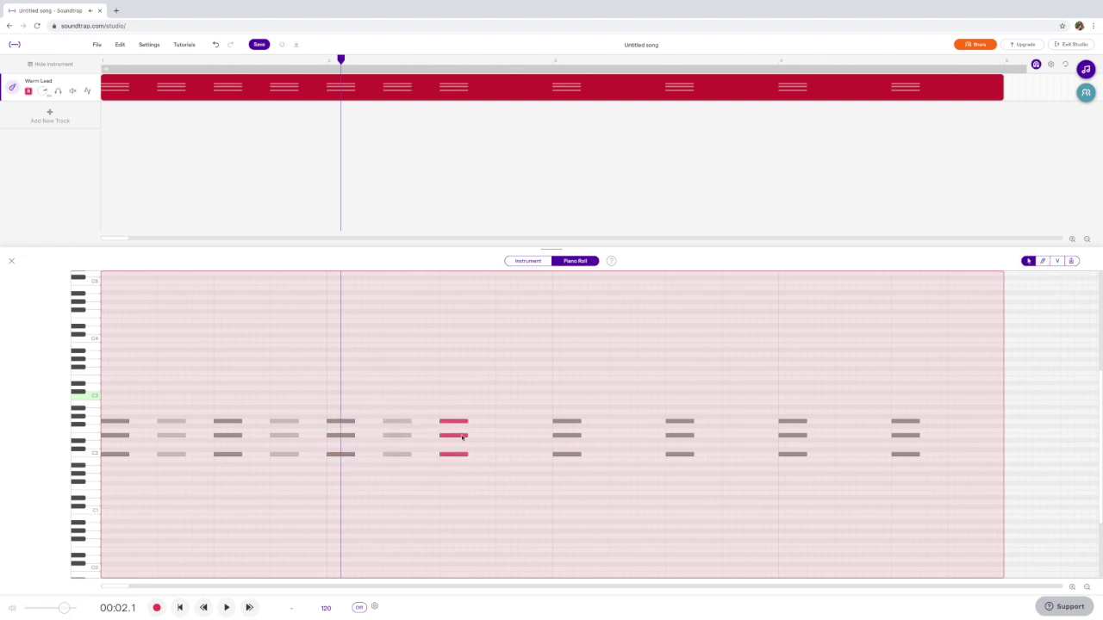
mouse_move(457, 421)
mouse_down()
mouse_move(513, 422)
mouse_move(572, 495)
mouse_up()
key(p)
mouse_move(572, 422)
mouse_down()
mouse_move(629, 422)
mouse_move(679, 493)
mouse_up()
key(s)
Copy the remaining chords, through the final one, into the gaps following them
key(p)
drag(685, 422, 739, 425)
key(s)
drag(791, 401, 798, 474)
key(p)
drag(795, 425, 849, 423)
key(s)
drag(920, 402, 909, 471)
key(p)
drag(911, 423, 967, 423)
key(s)
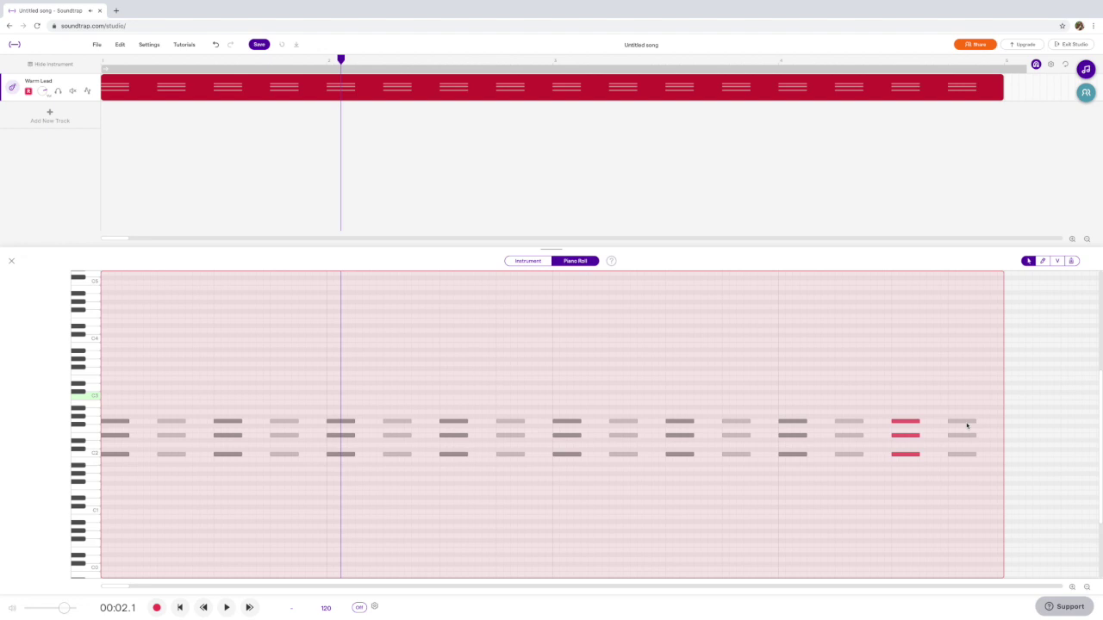
Rewind to the start and play back the sixteen-chord pattern
key(Return)
key(space)
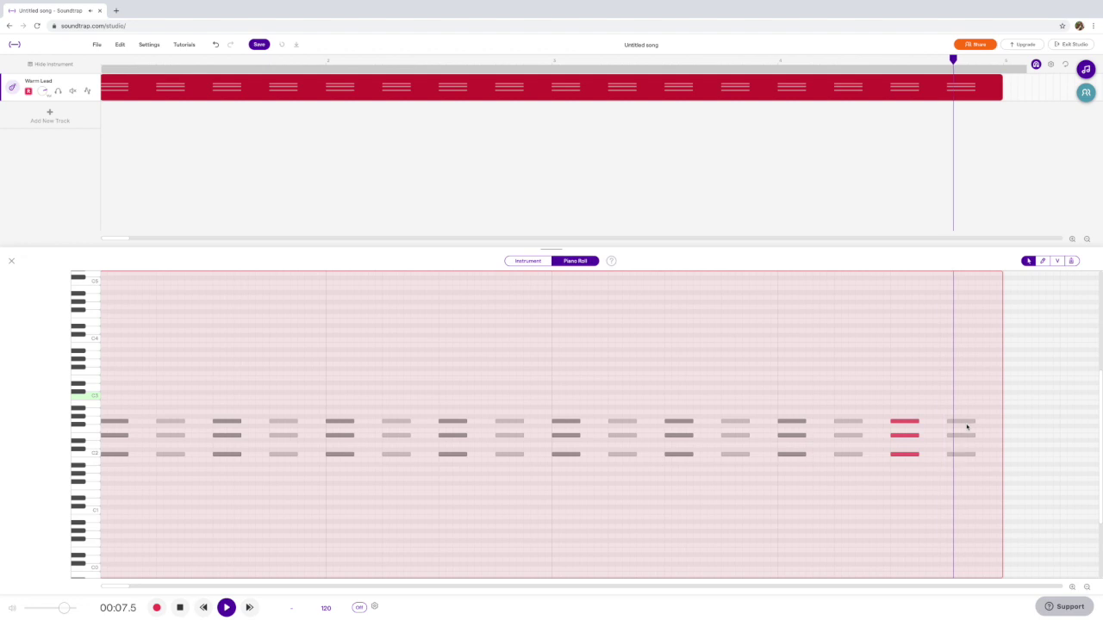
key(space)
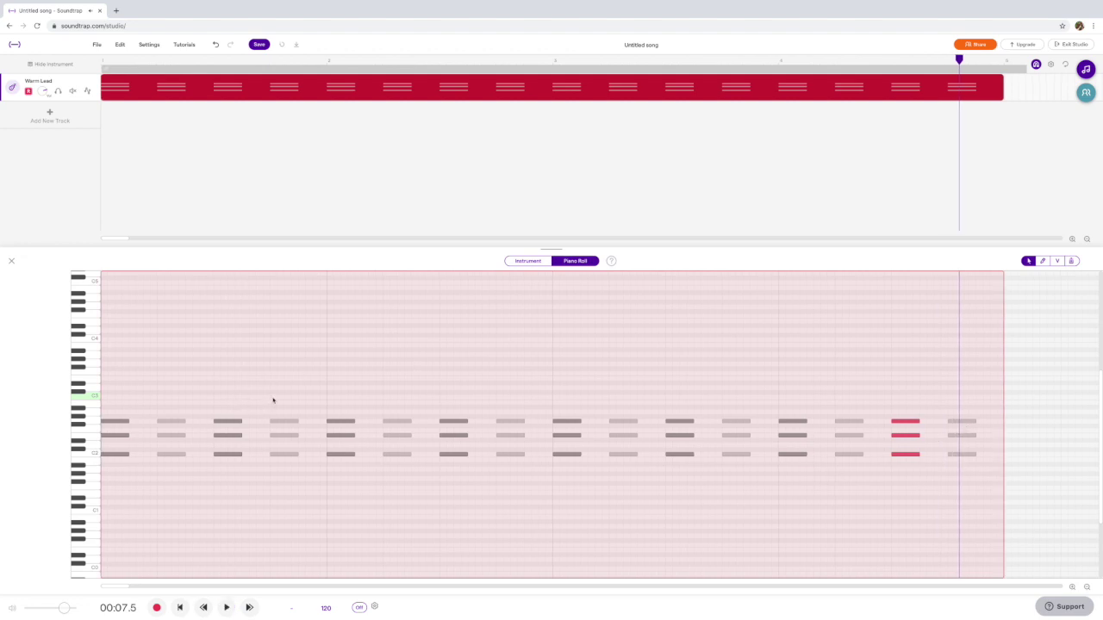
Shorten the second chord's G2 note into a quick stab and audition it
scroll(273, 400, up, 1)
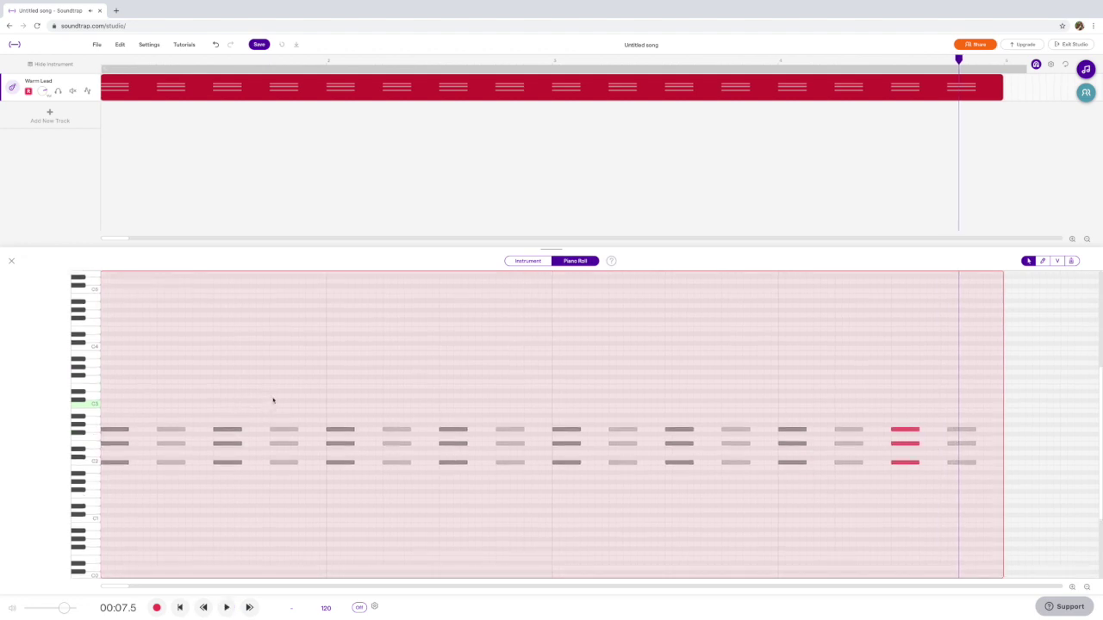
click(177, 411)
click(170, 430)
drag(188, 433, 173, 464)
key(space)
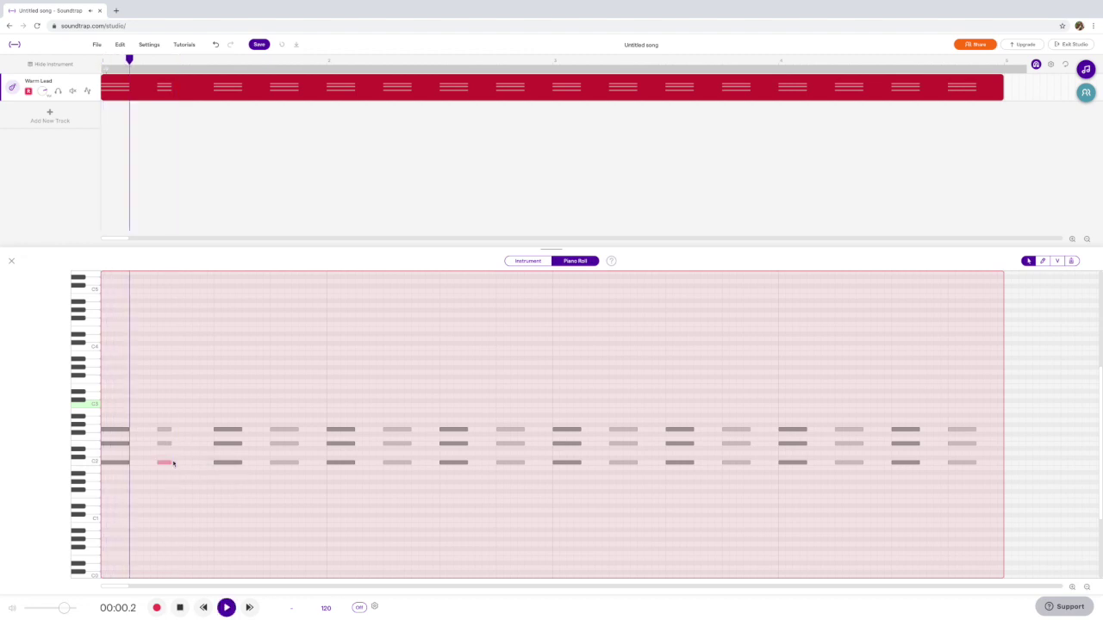
key(space)
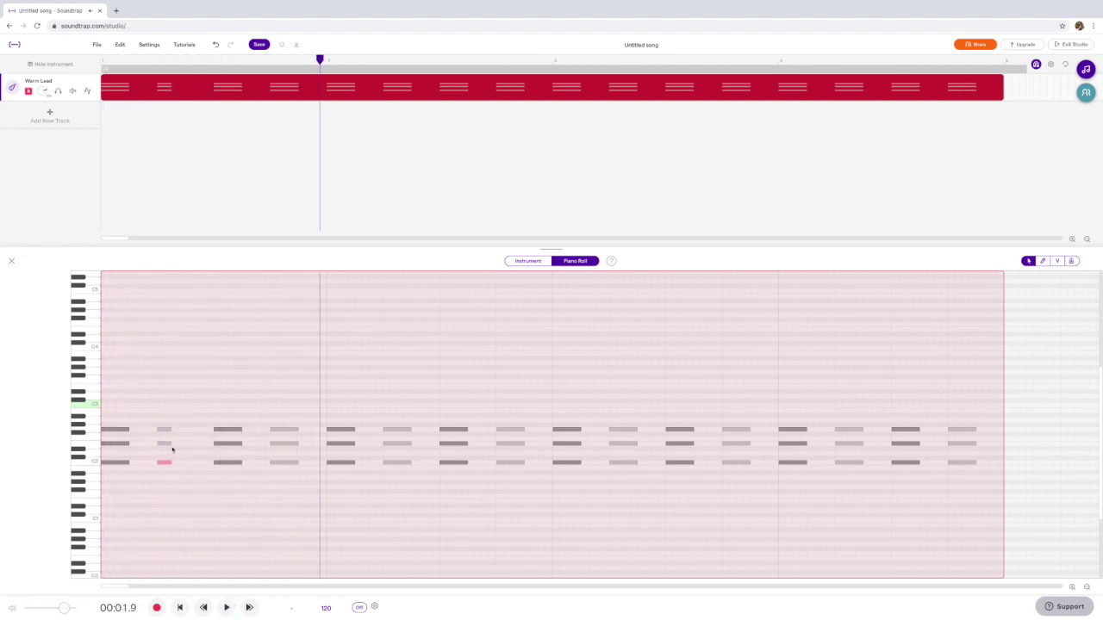
Copy the second chord's three shortened notes as an extra stab, then play from the start
mouse_move(165, 423)
mouse_down()
mouse_move(161, 472)
mouse_move(167, 430)
mouse_move(192, 433)
mouse_up()
key(p)
key(v)
key(Return)
key(space)
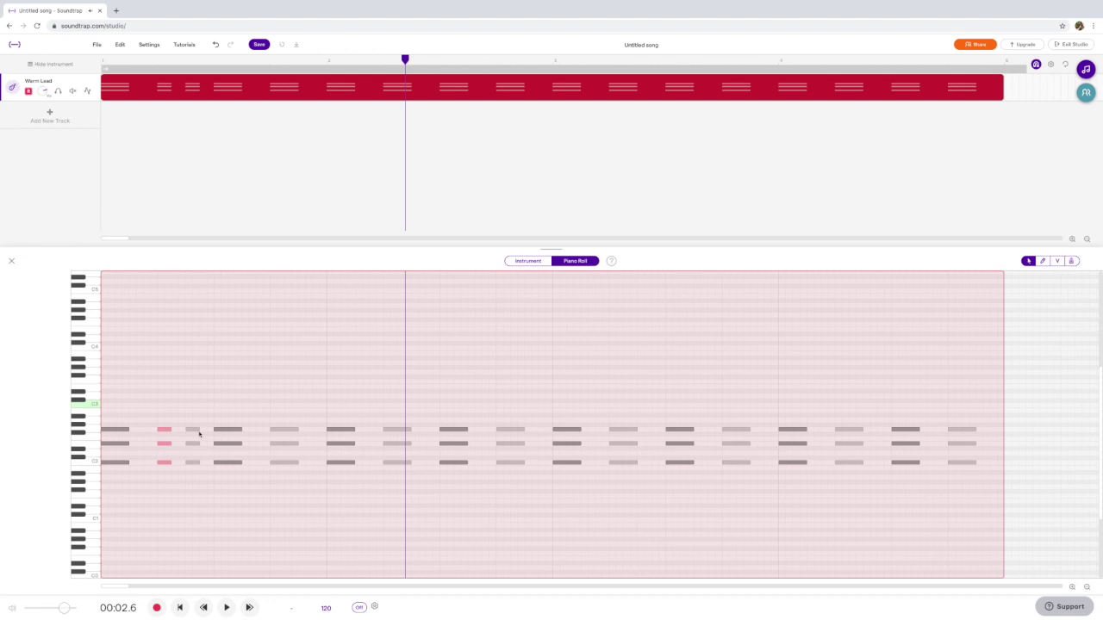
Move the next chord's F2 note one step later, audition it, and shorten the following chord's top note
click(214, 429)
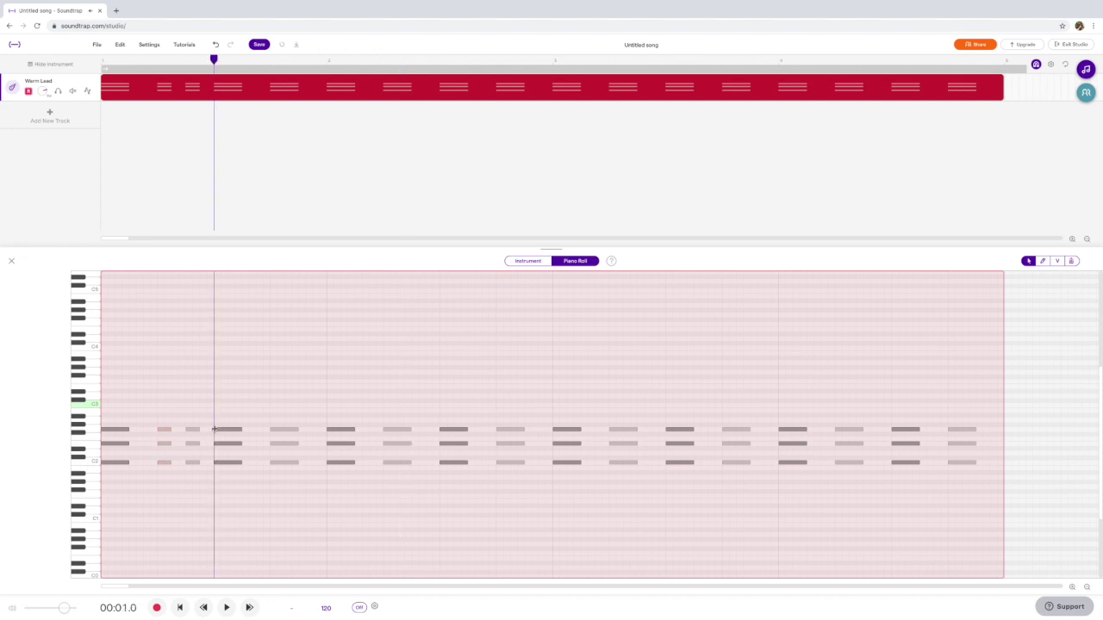
mouse_move(218, 443)
mouse_down()
mouse_move(231, 443)
mouse_move(215, 462)
mouse_move(227, 462)
mouse_up()
key(Return)
key(space)
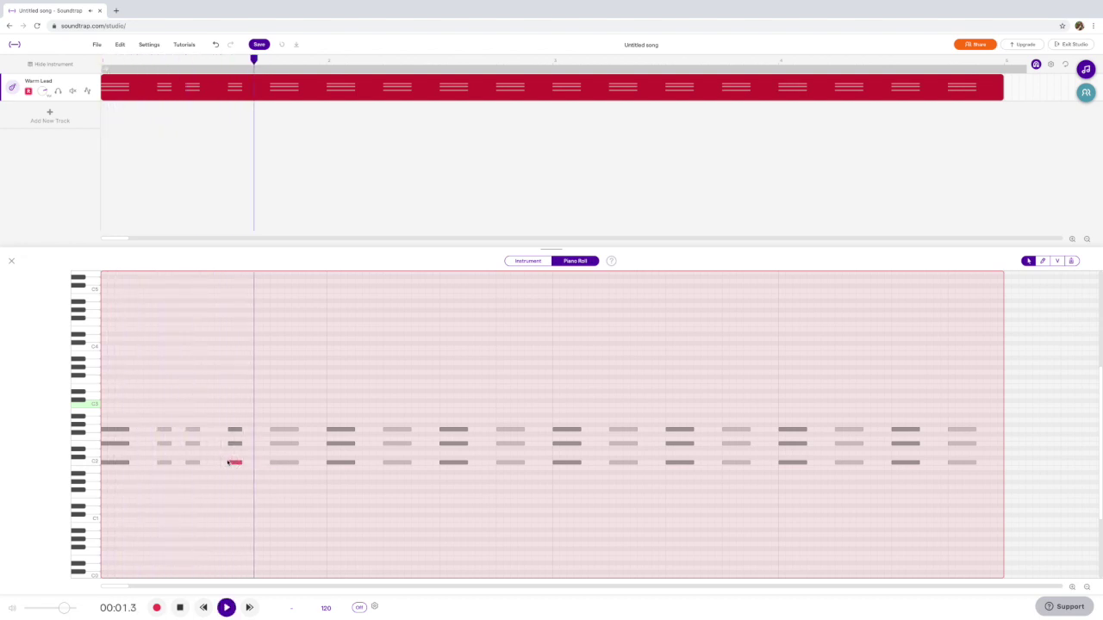
key(space)
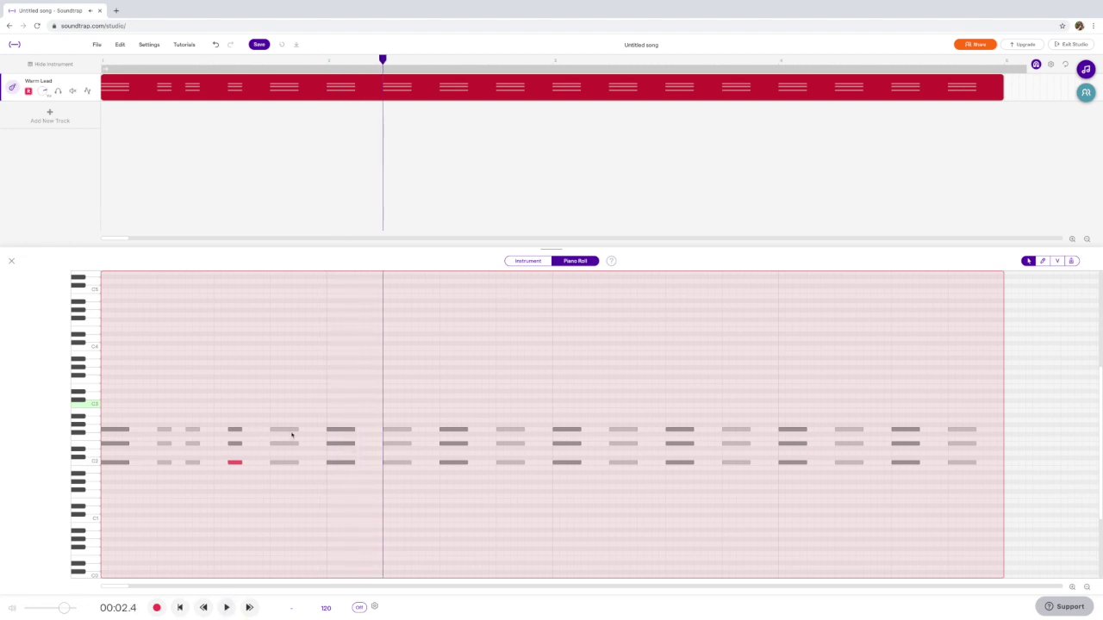
drag(294, 430, 288, 433)
click(94, 449)
click(88, 430)
click(118, 463)
Step through the track's instrument presets to Bass - Kick (808) 'Kick Bass Clean' and open the presets browser
click(517, 261)
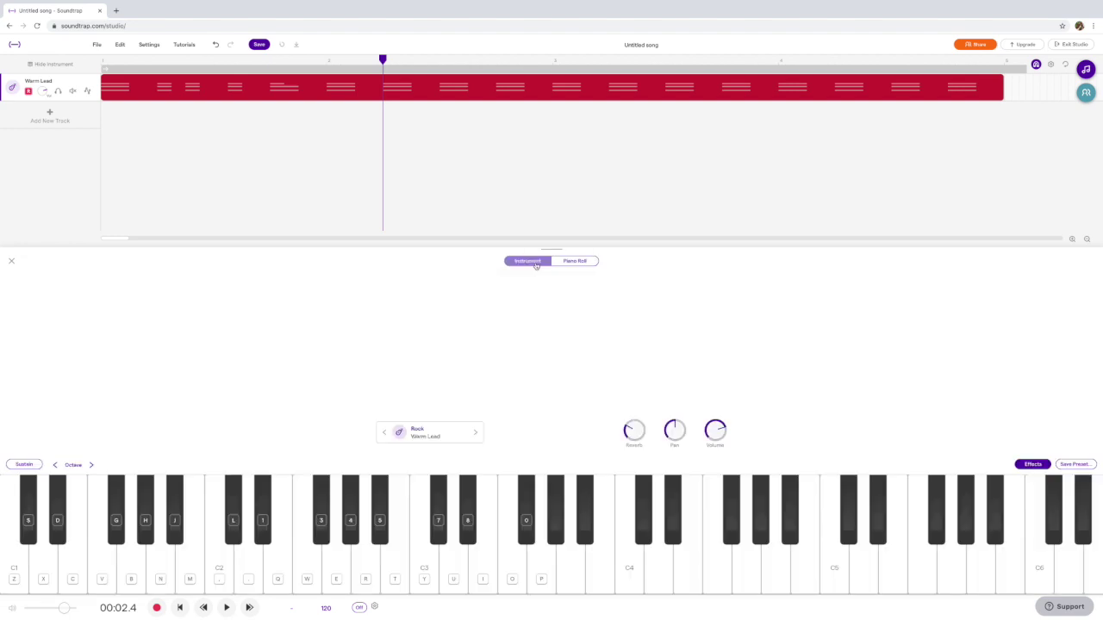
click(475, 435)
click(475, 436)
click(476, 435)
click(476, 435)
click(476, 435)
click(476, 435)
click(476, 436)
click(475, 435)
click(475, 436)
click(476, 435)
click(476, 435)
click(476, 435)
click(475, 436)
click(476, 435)
click(476, 435)
click(476, 435)
click(475, 436)
click(476, 435)
click(476, 435)
click(476, 436)
click(476, 435)
click(476, 436)
click(475, 436)
click(403, 433)
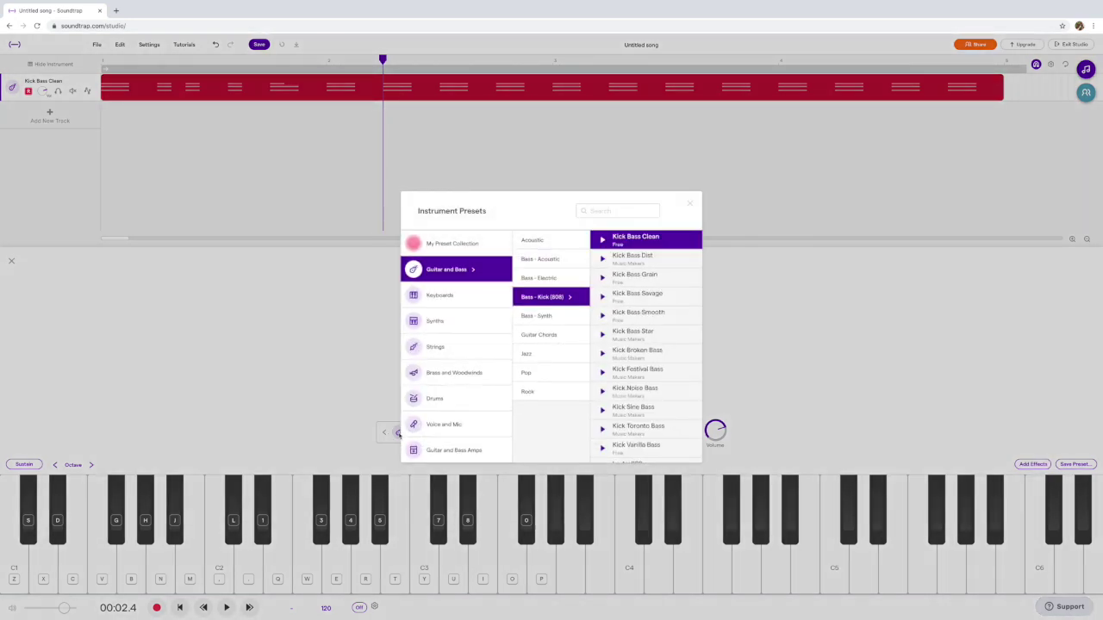
Pick Keyboards > Pianos > 'Warm Rhodes' in the presets browser and close it
click(436, 296)
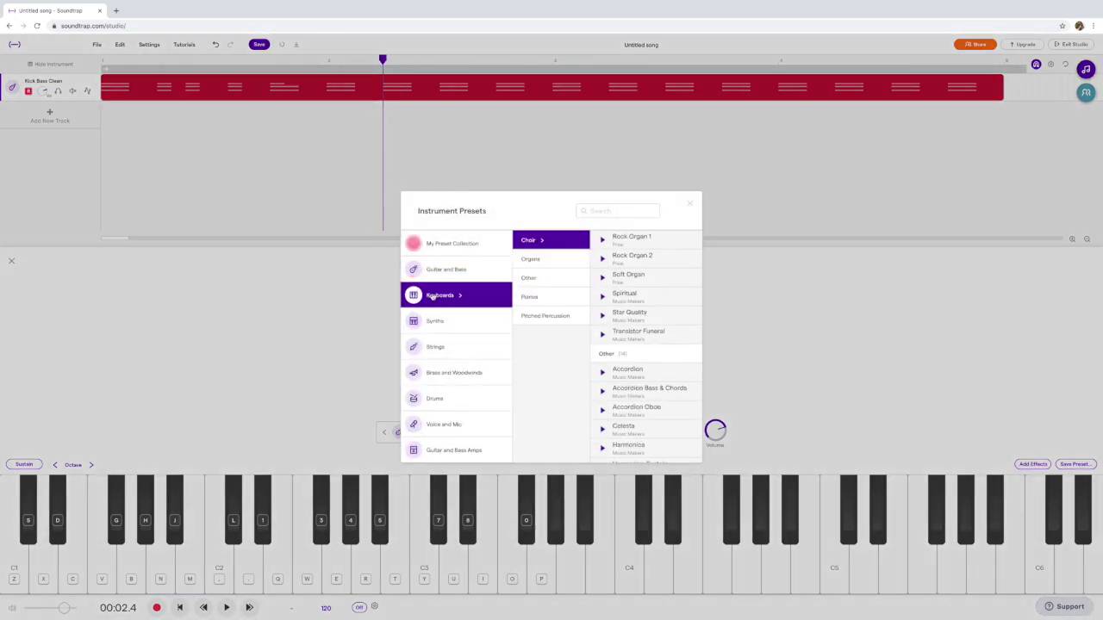
click(552, 297)
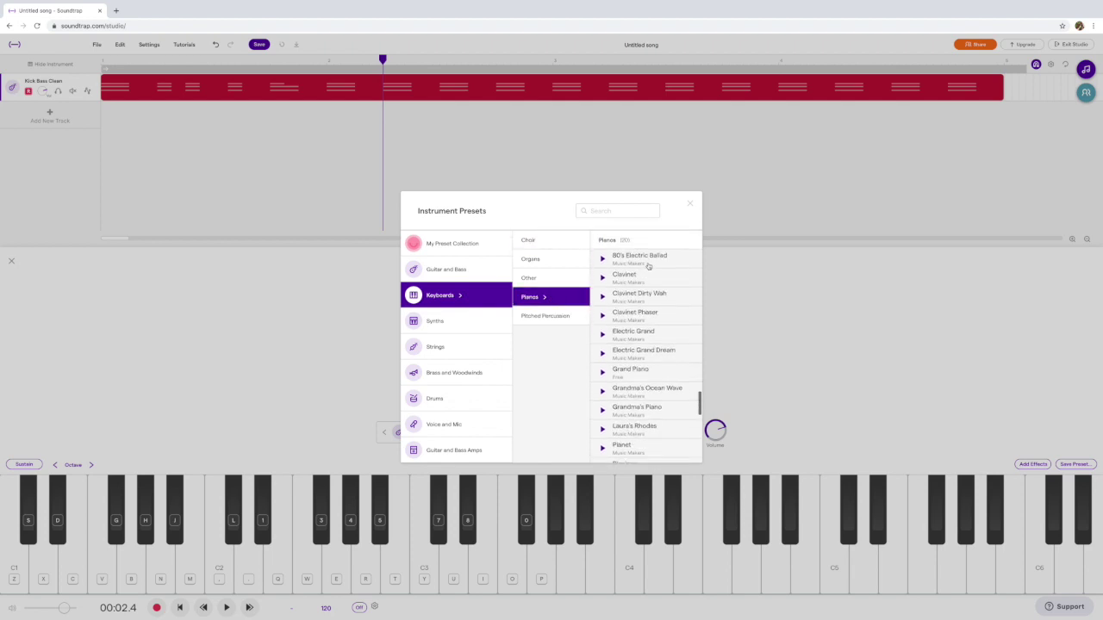
scroll(638, 343, down, 3)
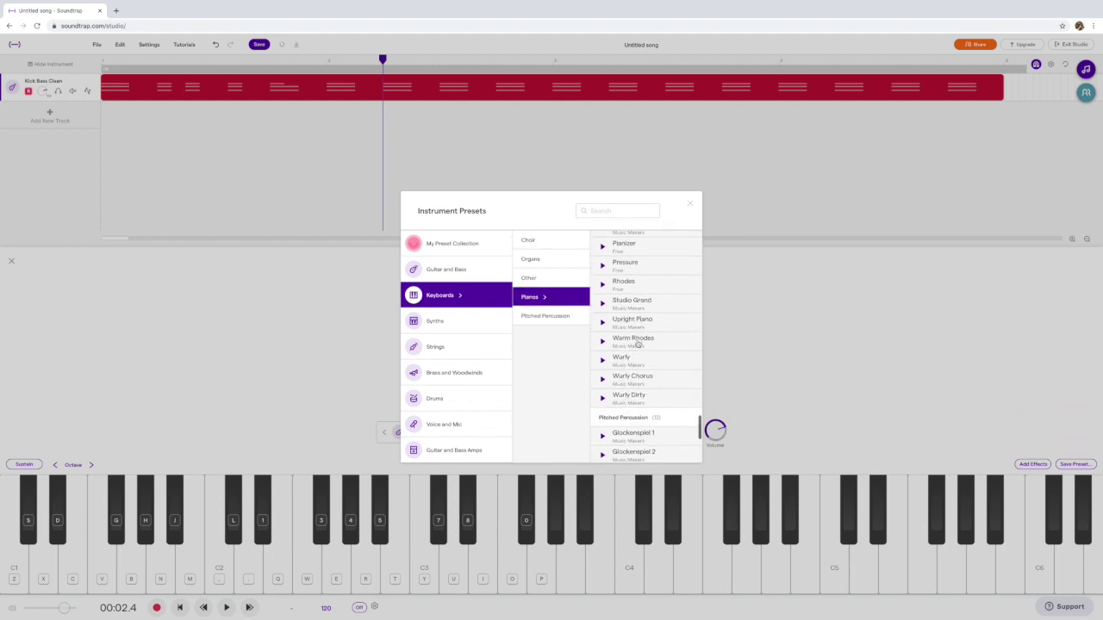
click(641, 345)
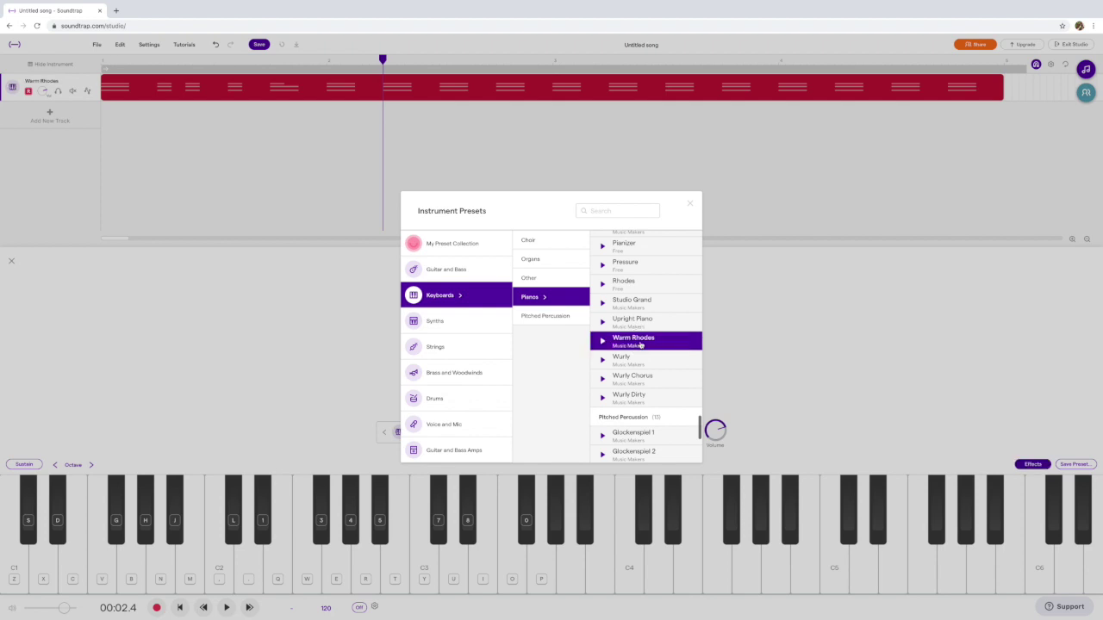
click(640, 345)
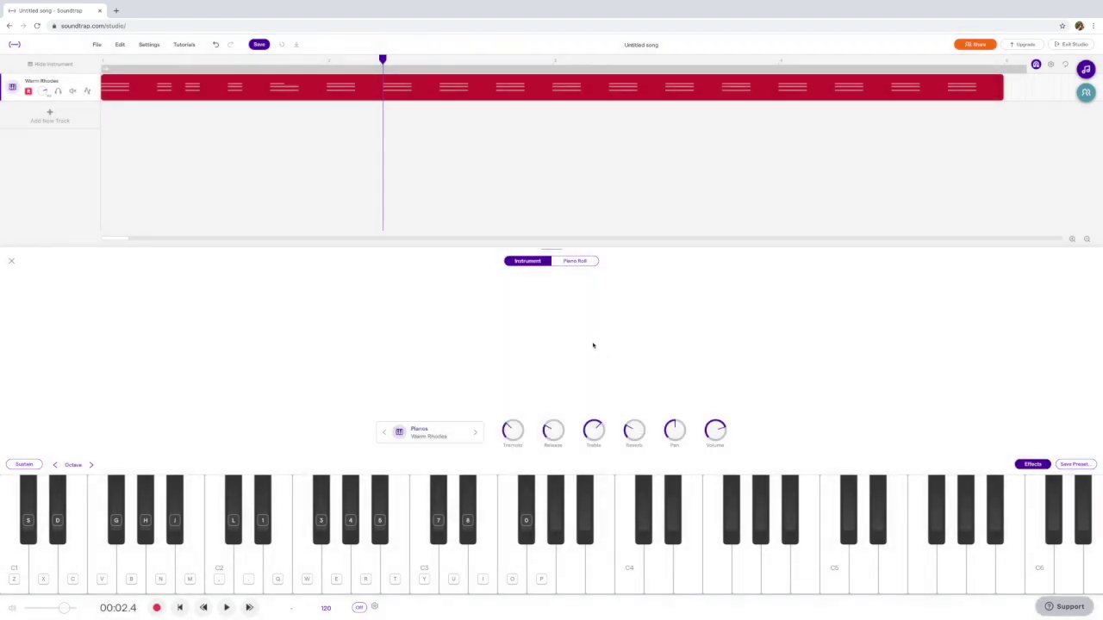
Play the song with the Warm Rhodes sound, then save it
key(Return)
key(space)
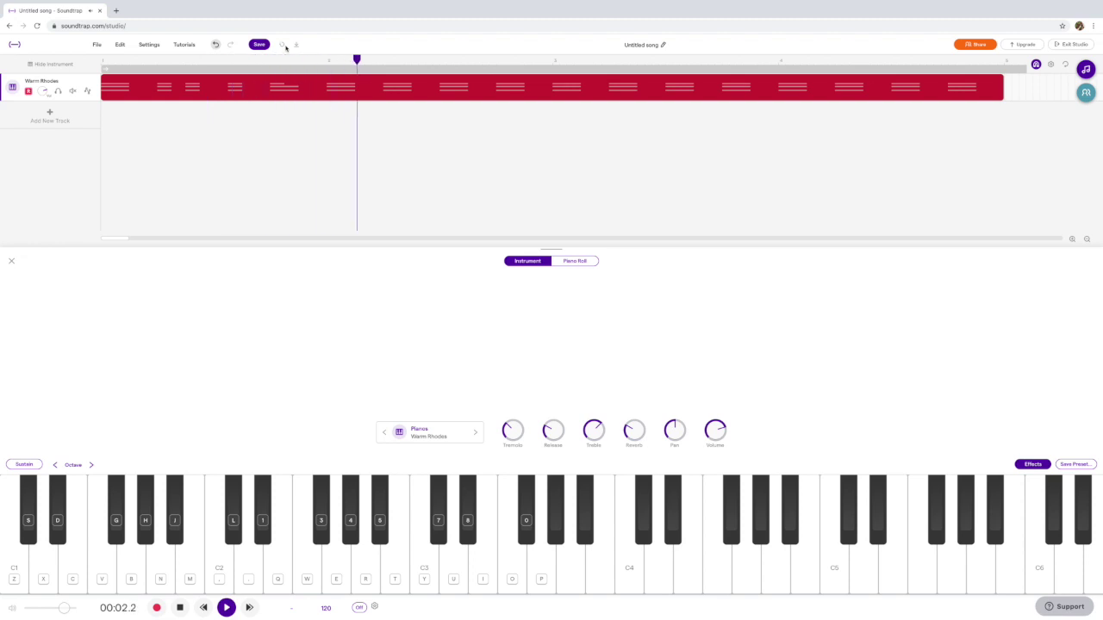
key(space)
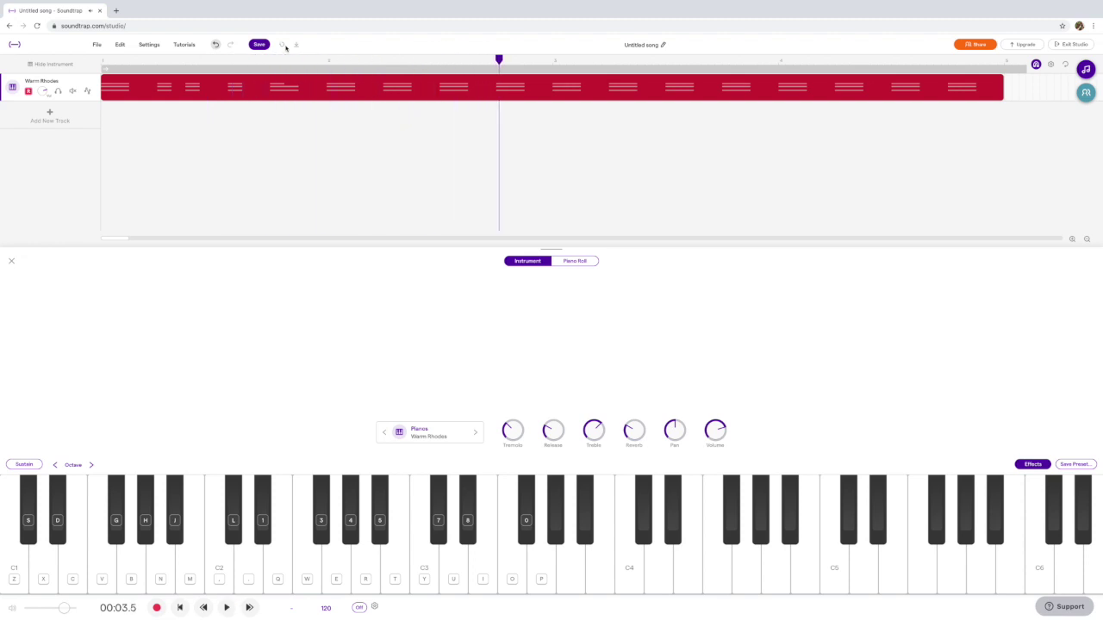
click(260, 44)
Rewind to the start and bring up the piano roll showing the chord-stab pattern
key(Return)
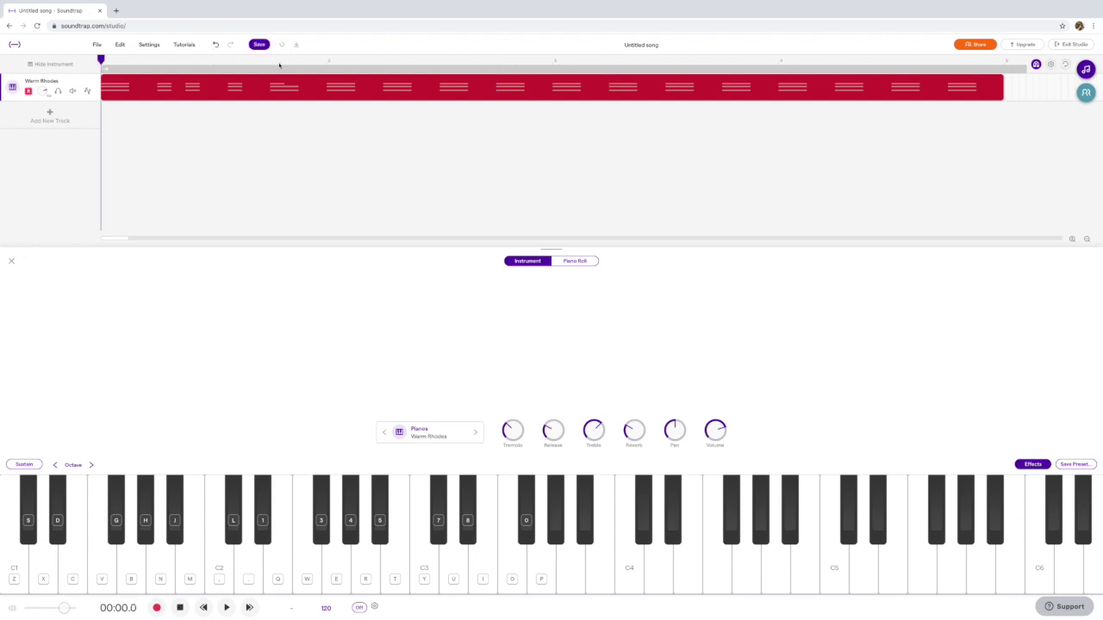
click(575, 261)
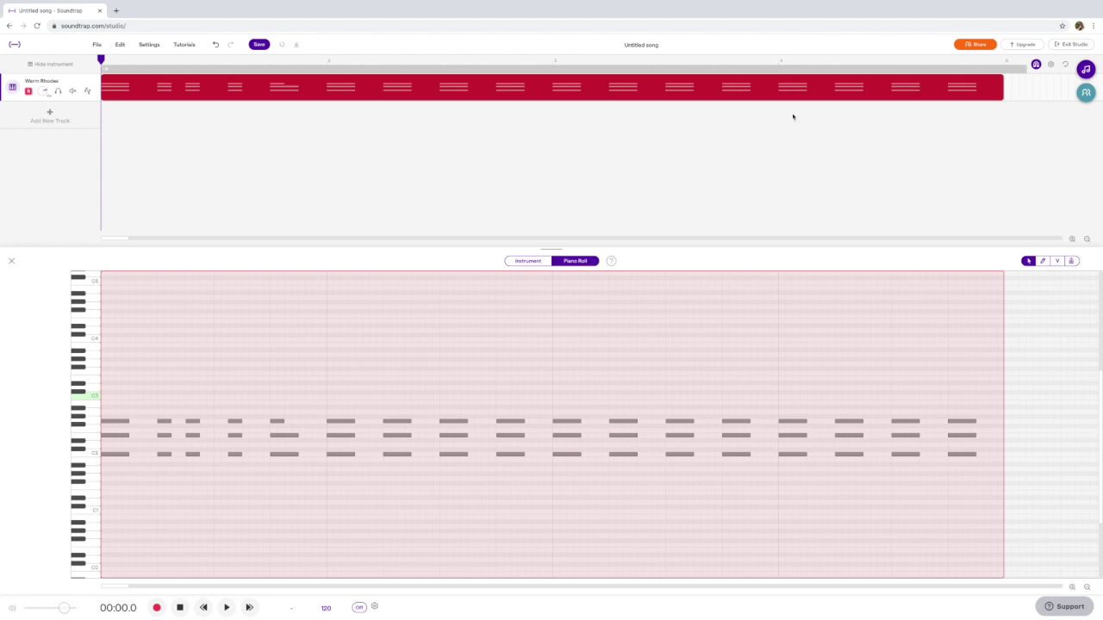
mouse_move(824, 4)
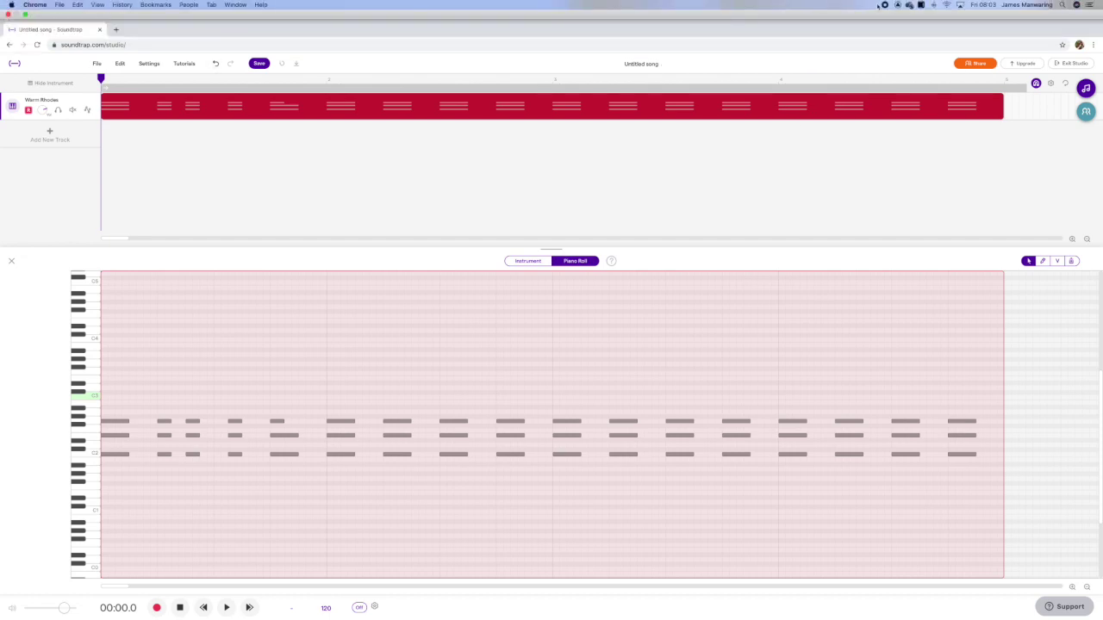